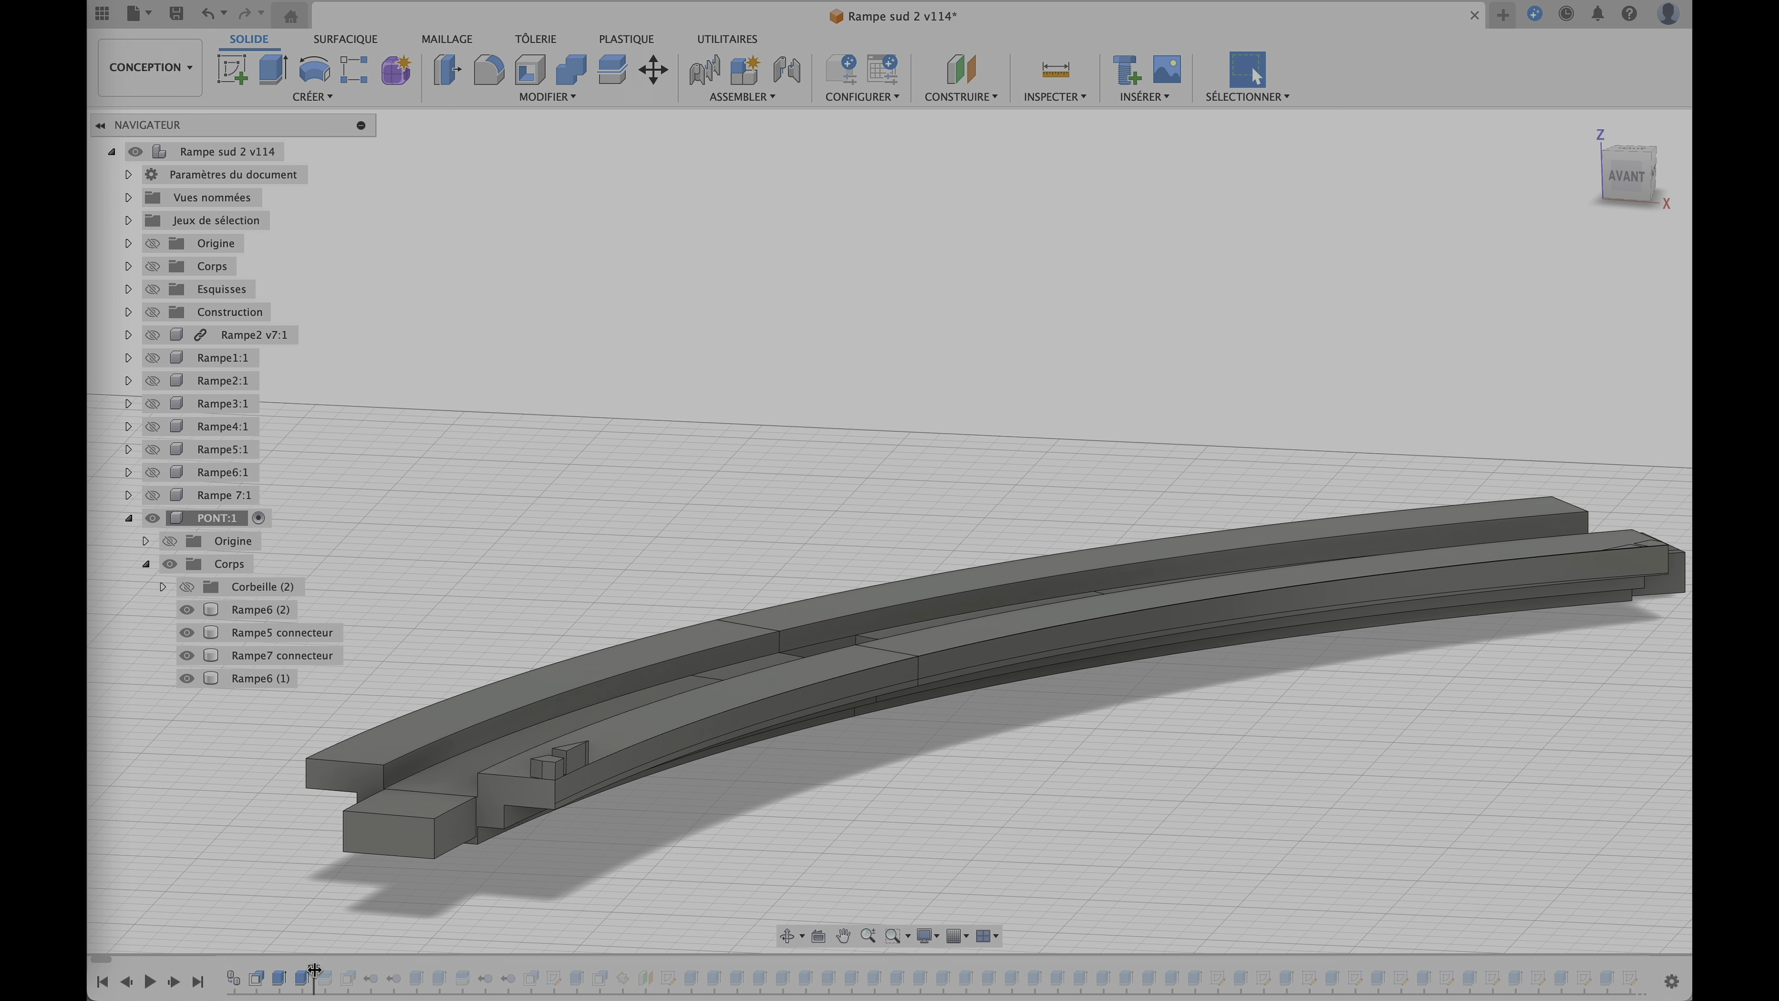
- Roll the design history forward through the deck's side rails and both construction planes, and show Plan2
drag(309, 971, 603, 977)
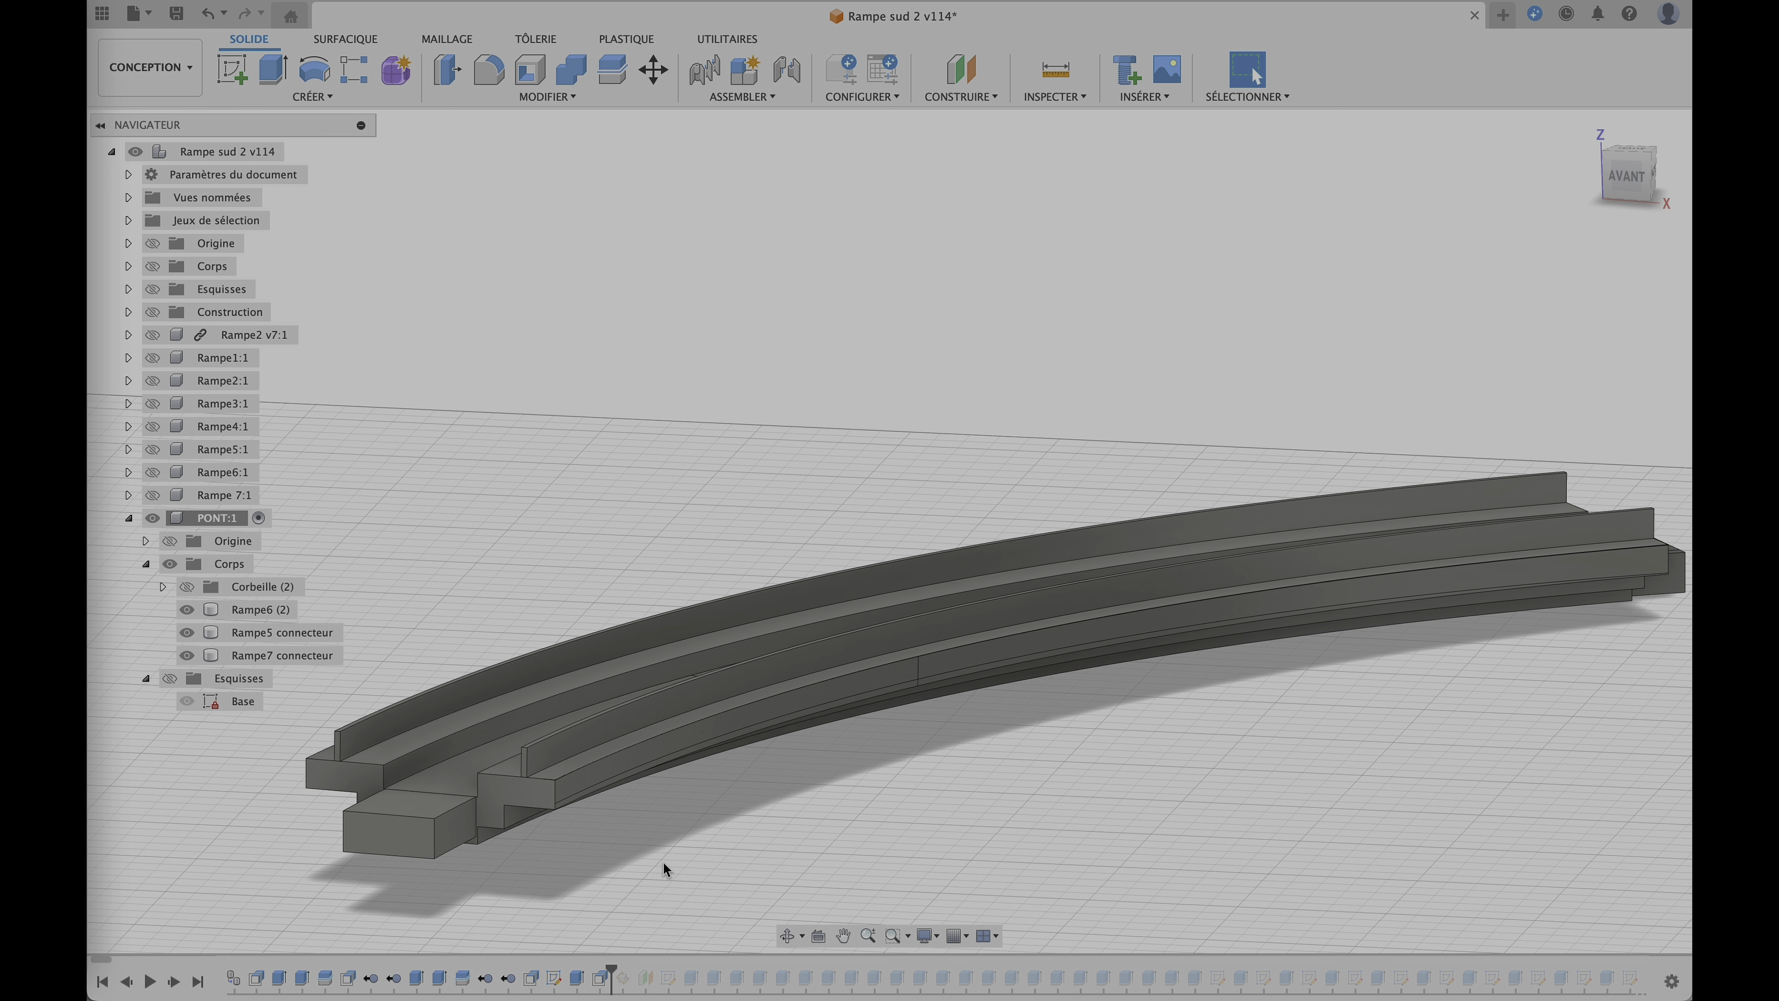
drag(612, 971, 626, 972)
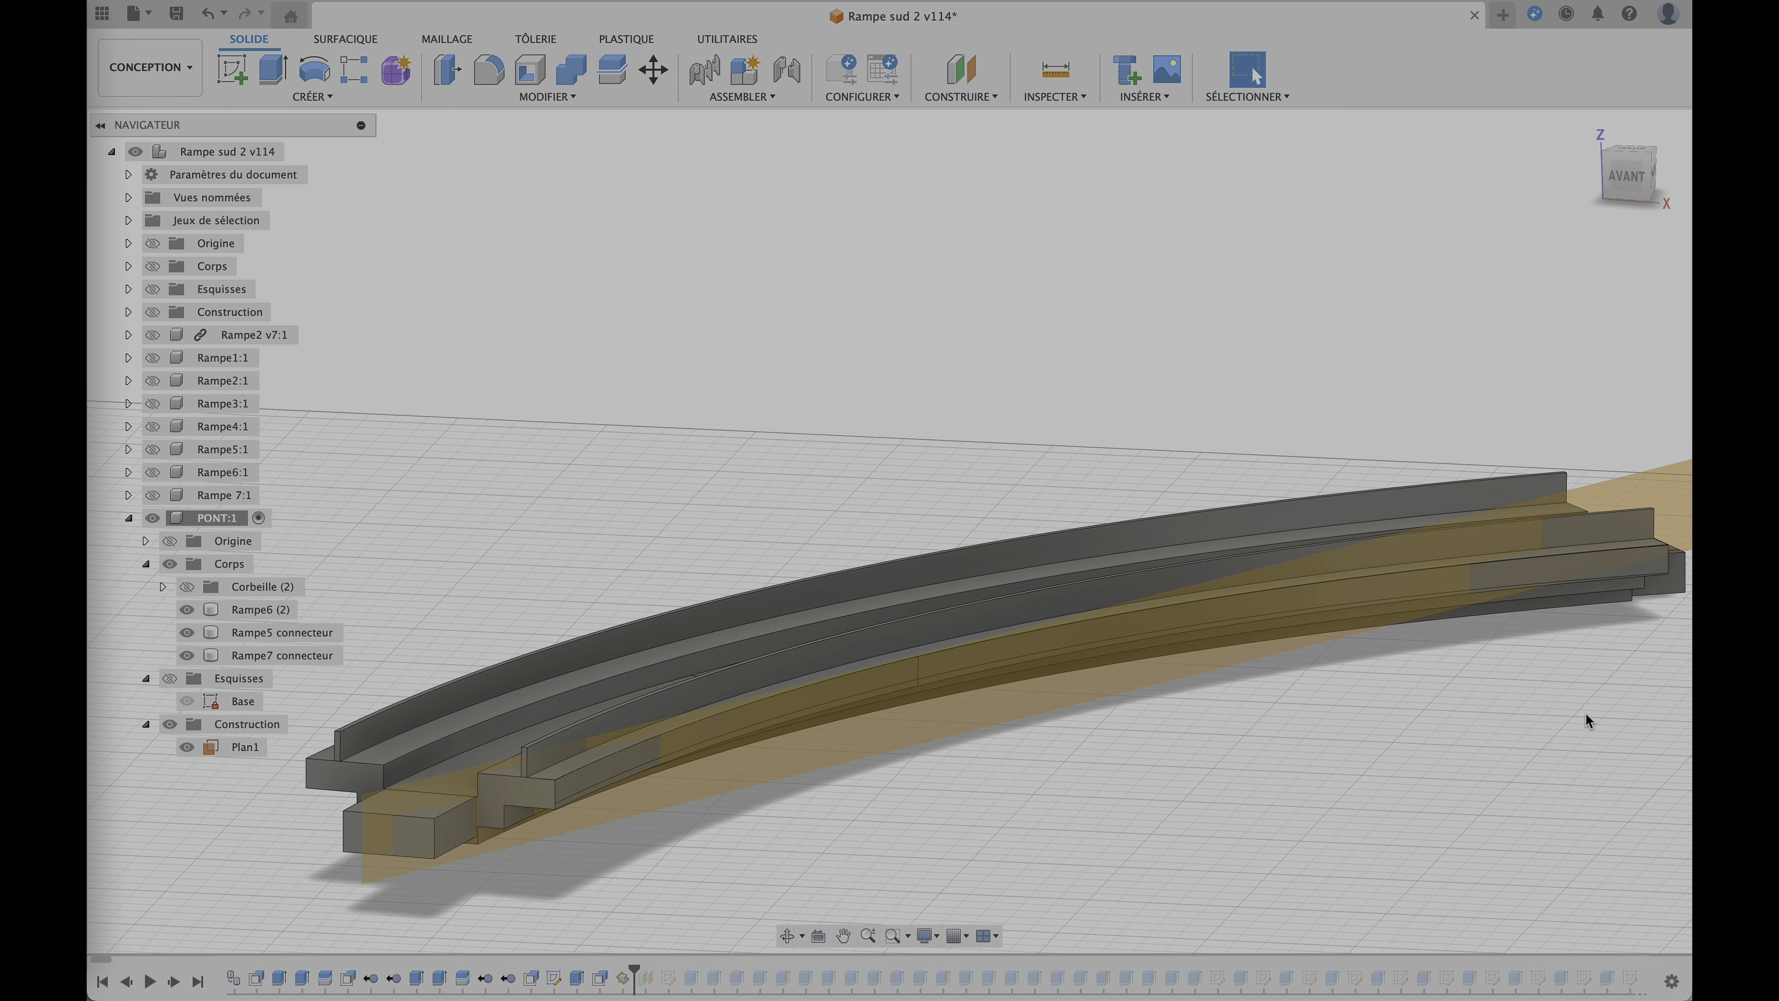
click(1534, 508)
key(Escape)
drag(634, 969, 645, 969)
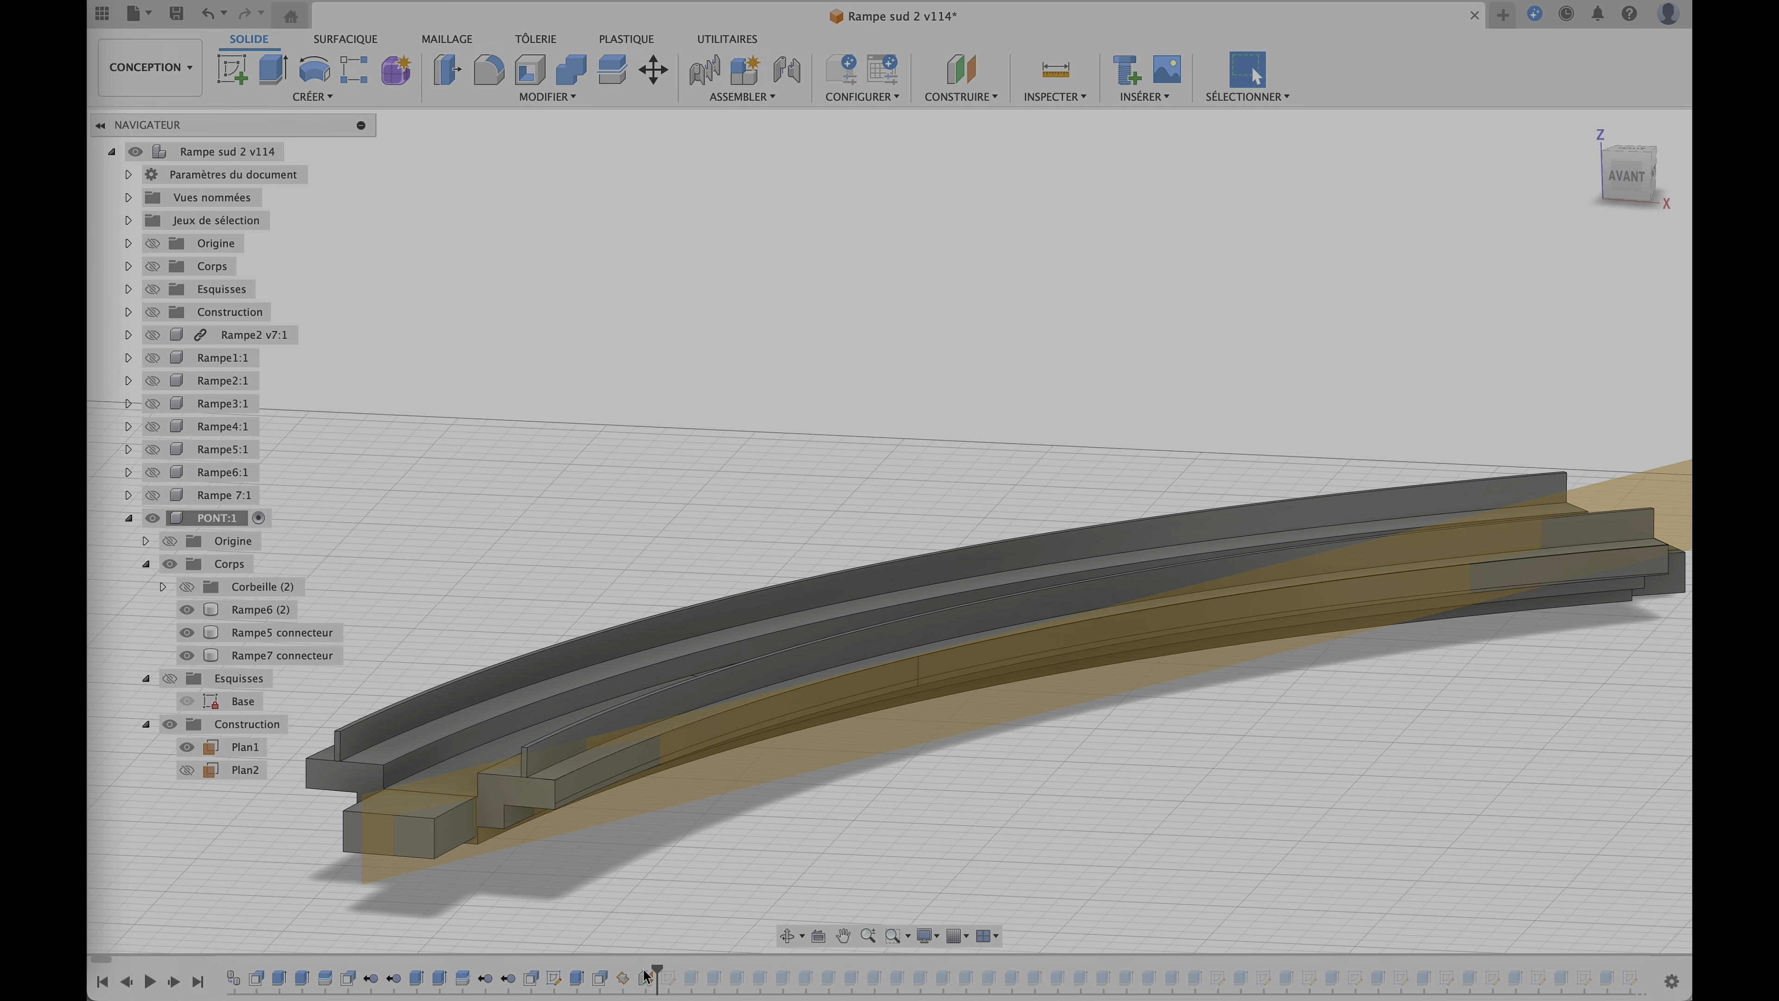
click(186, 769)
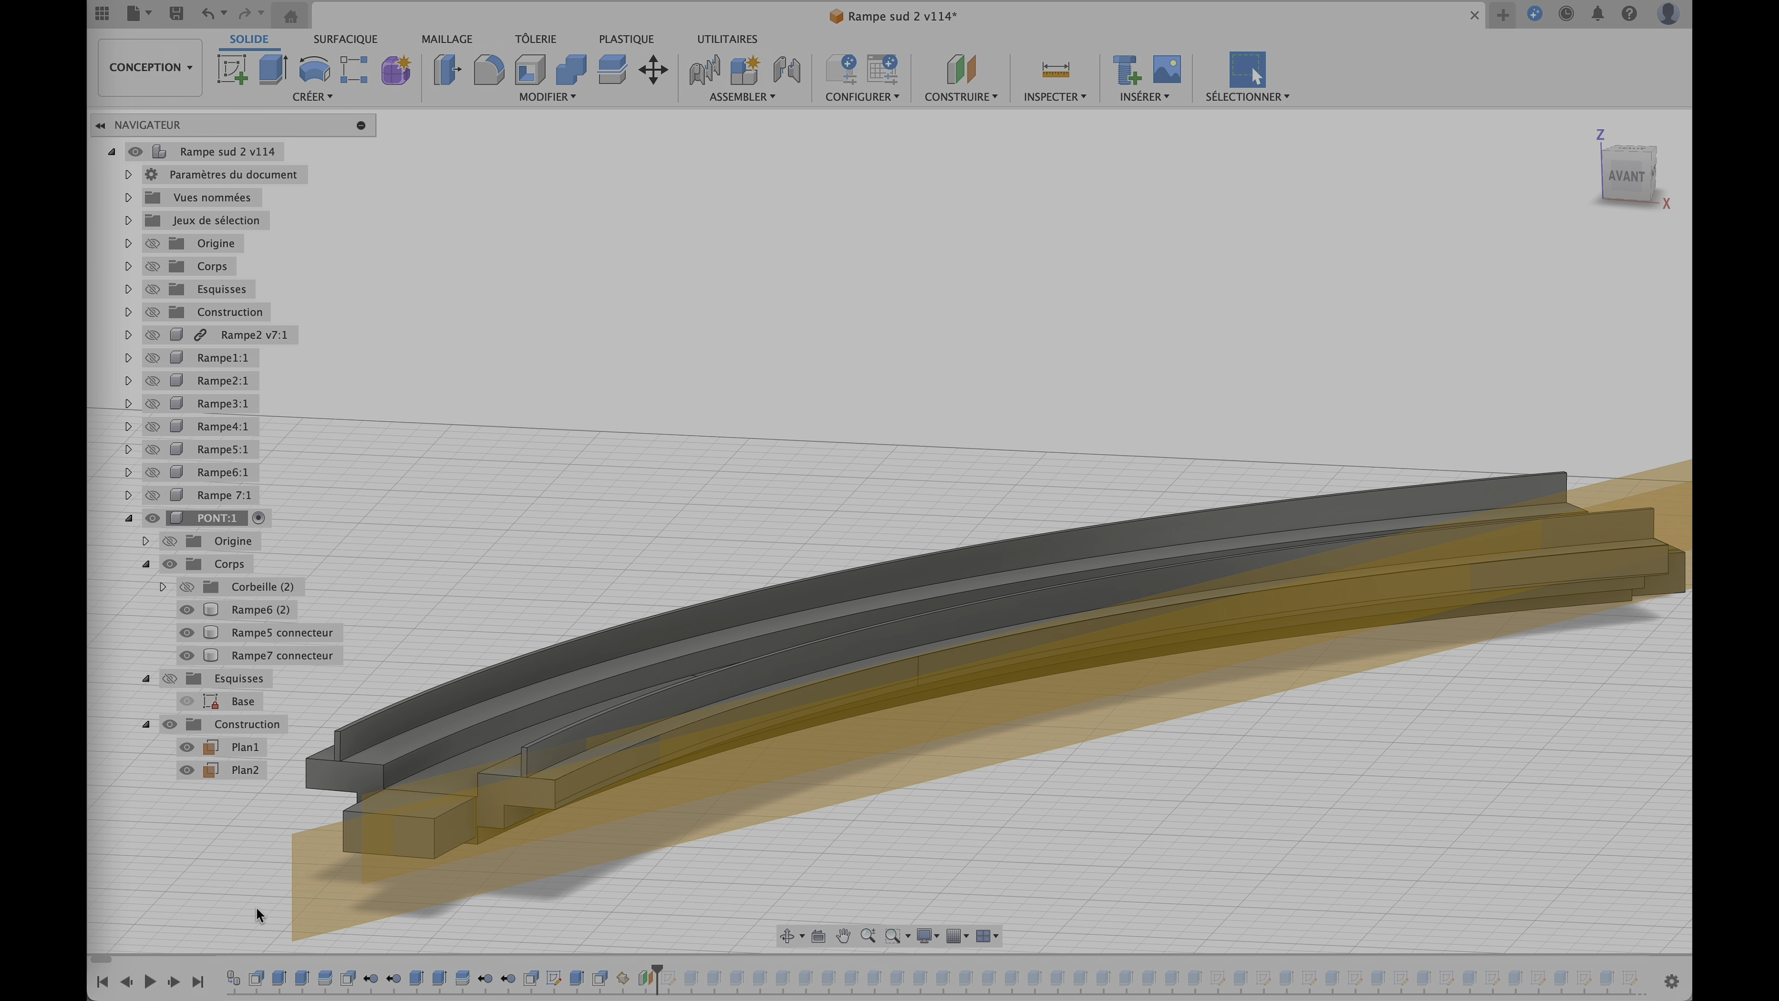
click(356, 904)
- Advance the history past the Profil du pont sketch and show the PONT component's sketches
shift+middle_drag(1266, 781, 1233, 768)
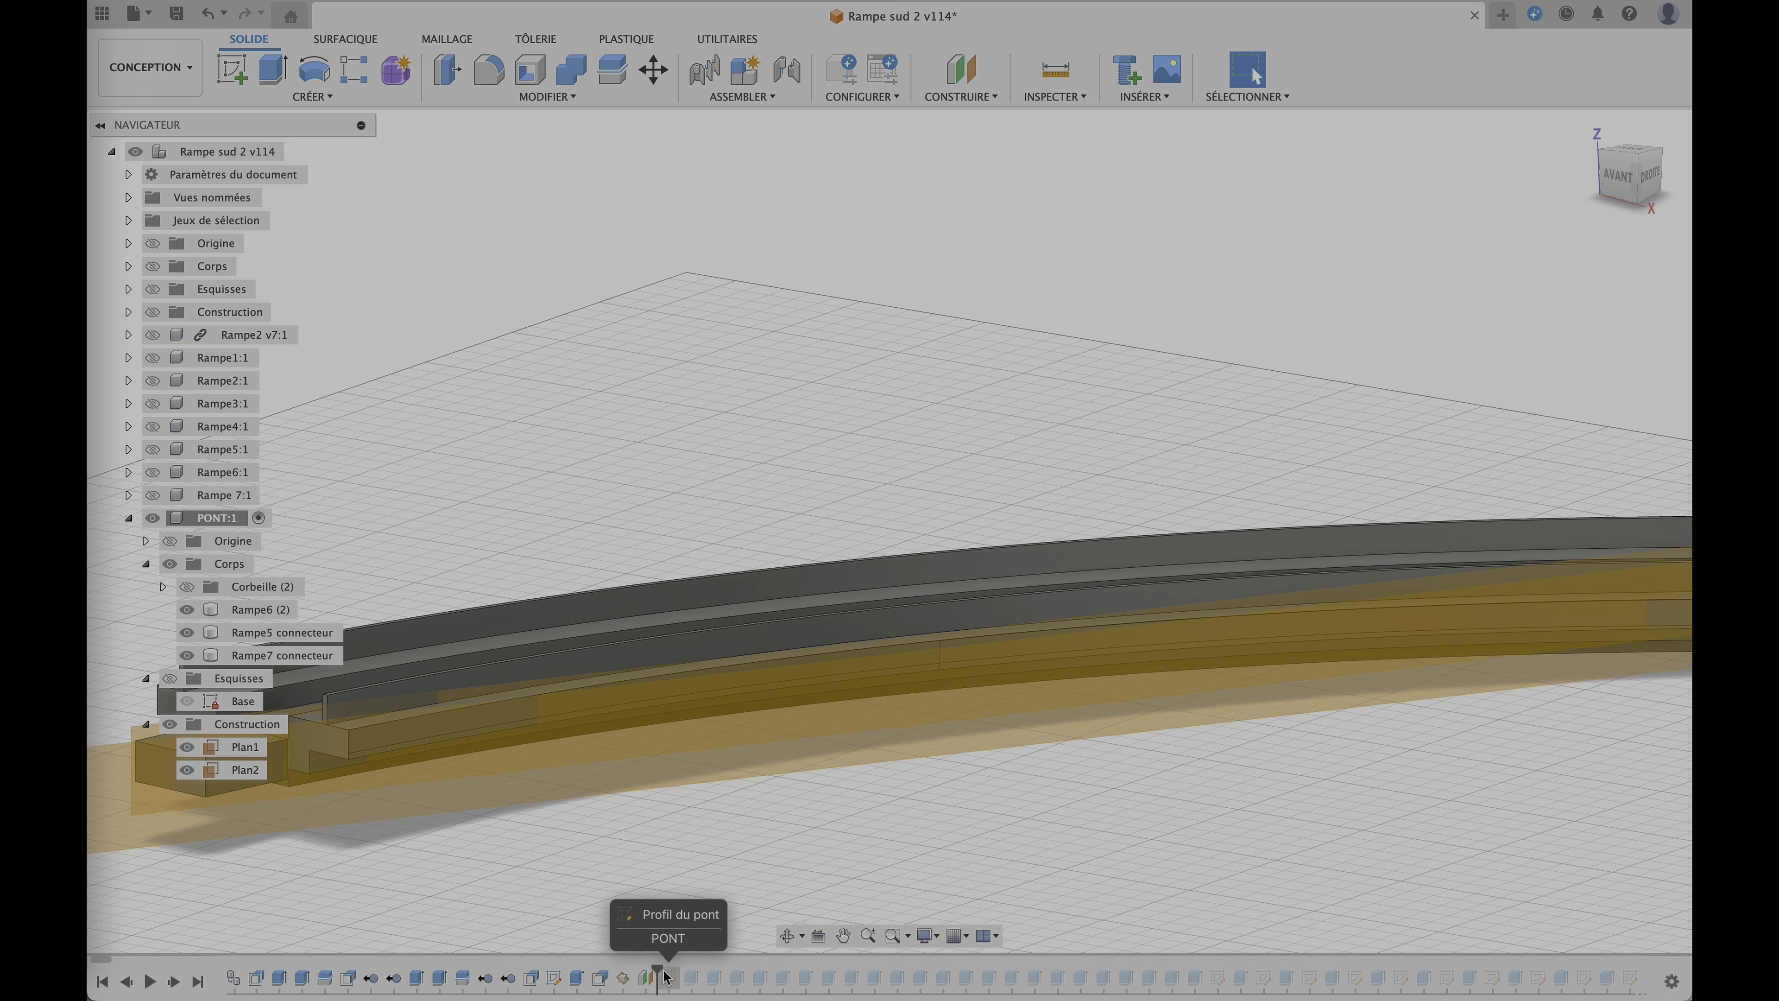
drag(657, 970, 679, 970)
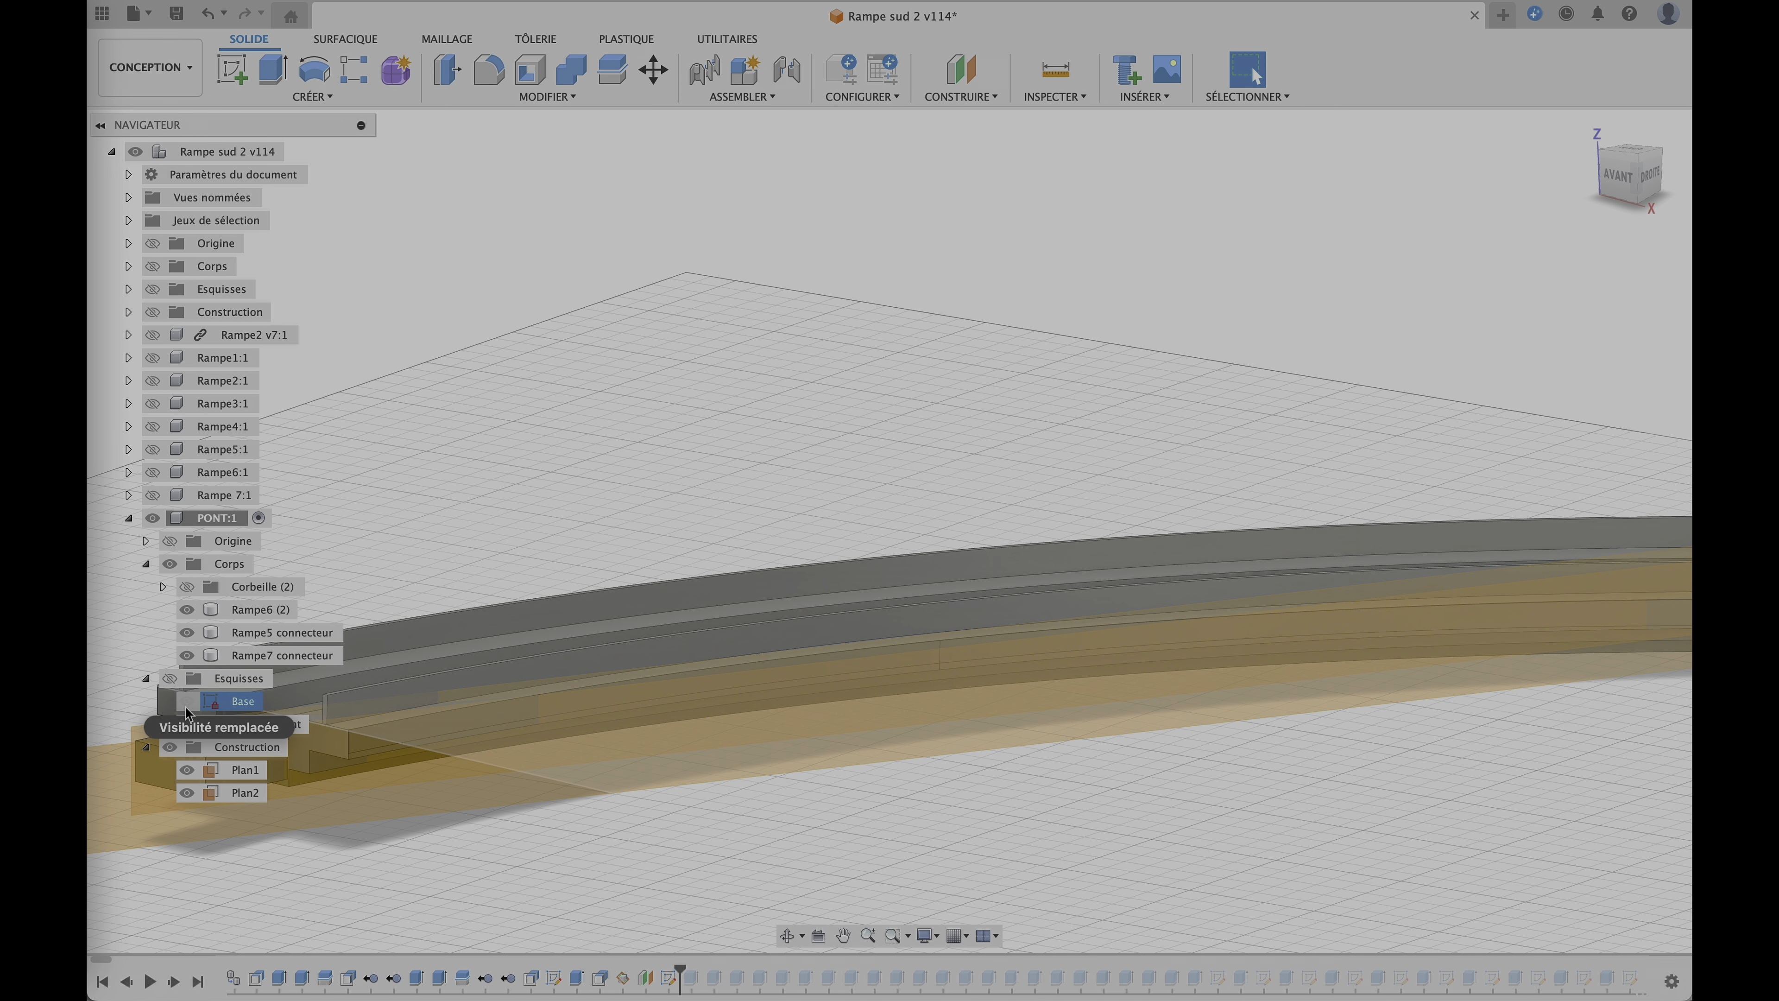
click(168, 678)
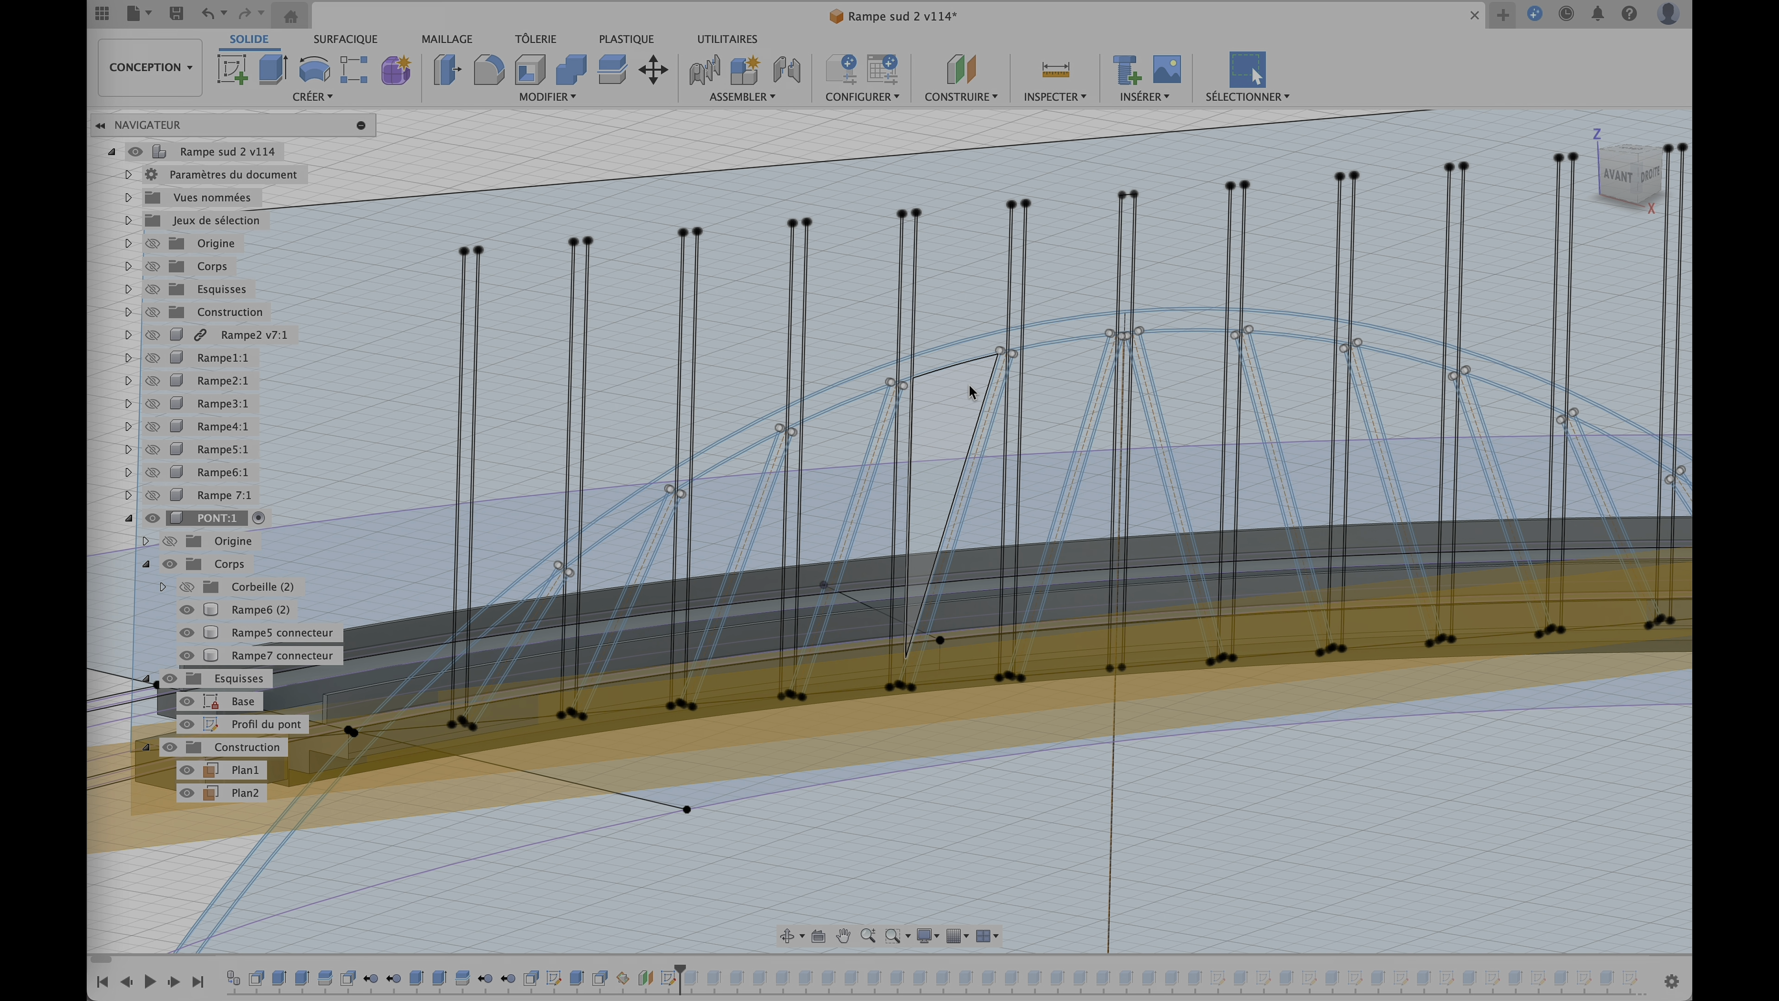
- Examine the Profil du pont sketch, including its arches, vertical posts, diagonals and the full extent of the construction ellipse
scroll(969, 382, up, 3)
scroll(958, 338, up, 5)
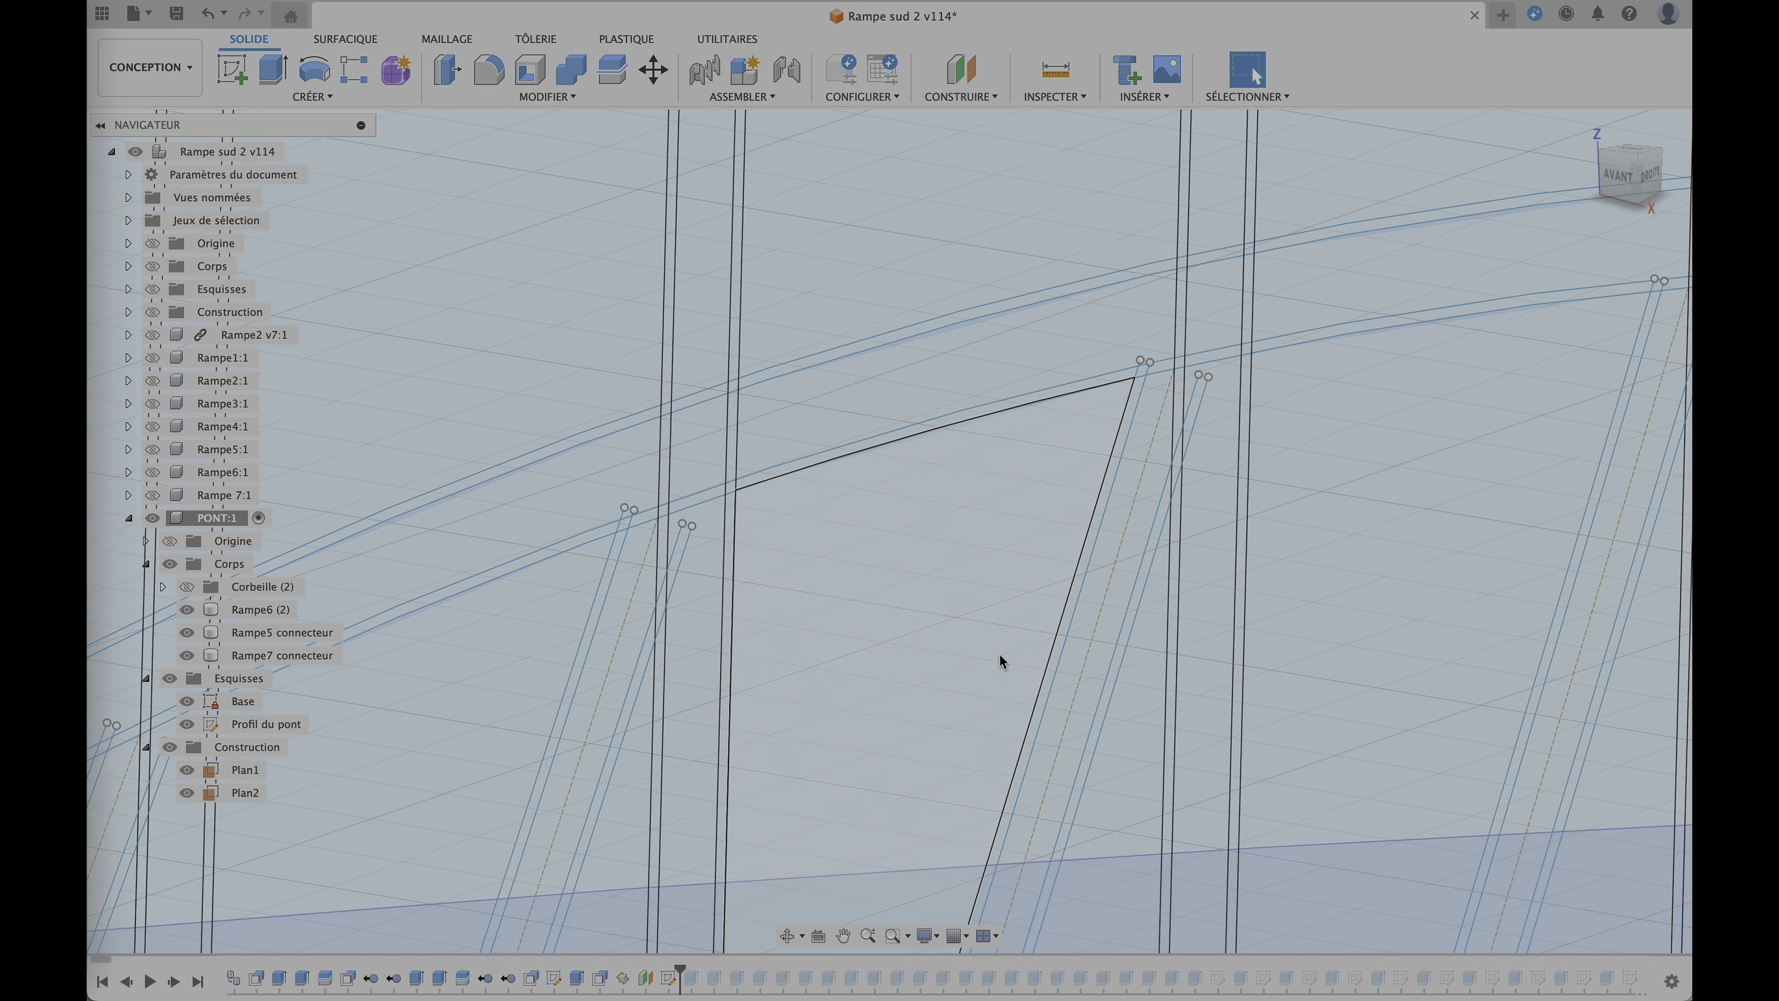
scroll(995, 655, down, 4)
scroll(995, 655, down, 3)
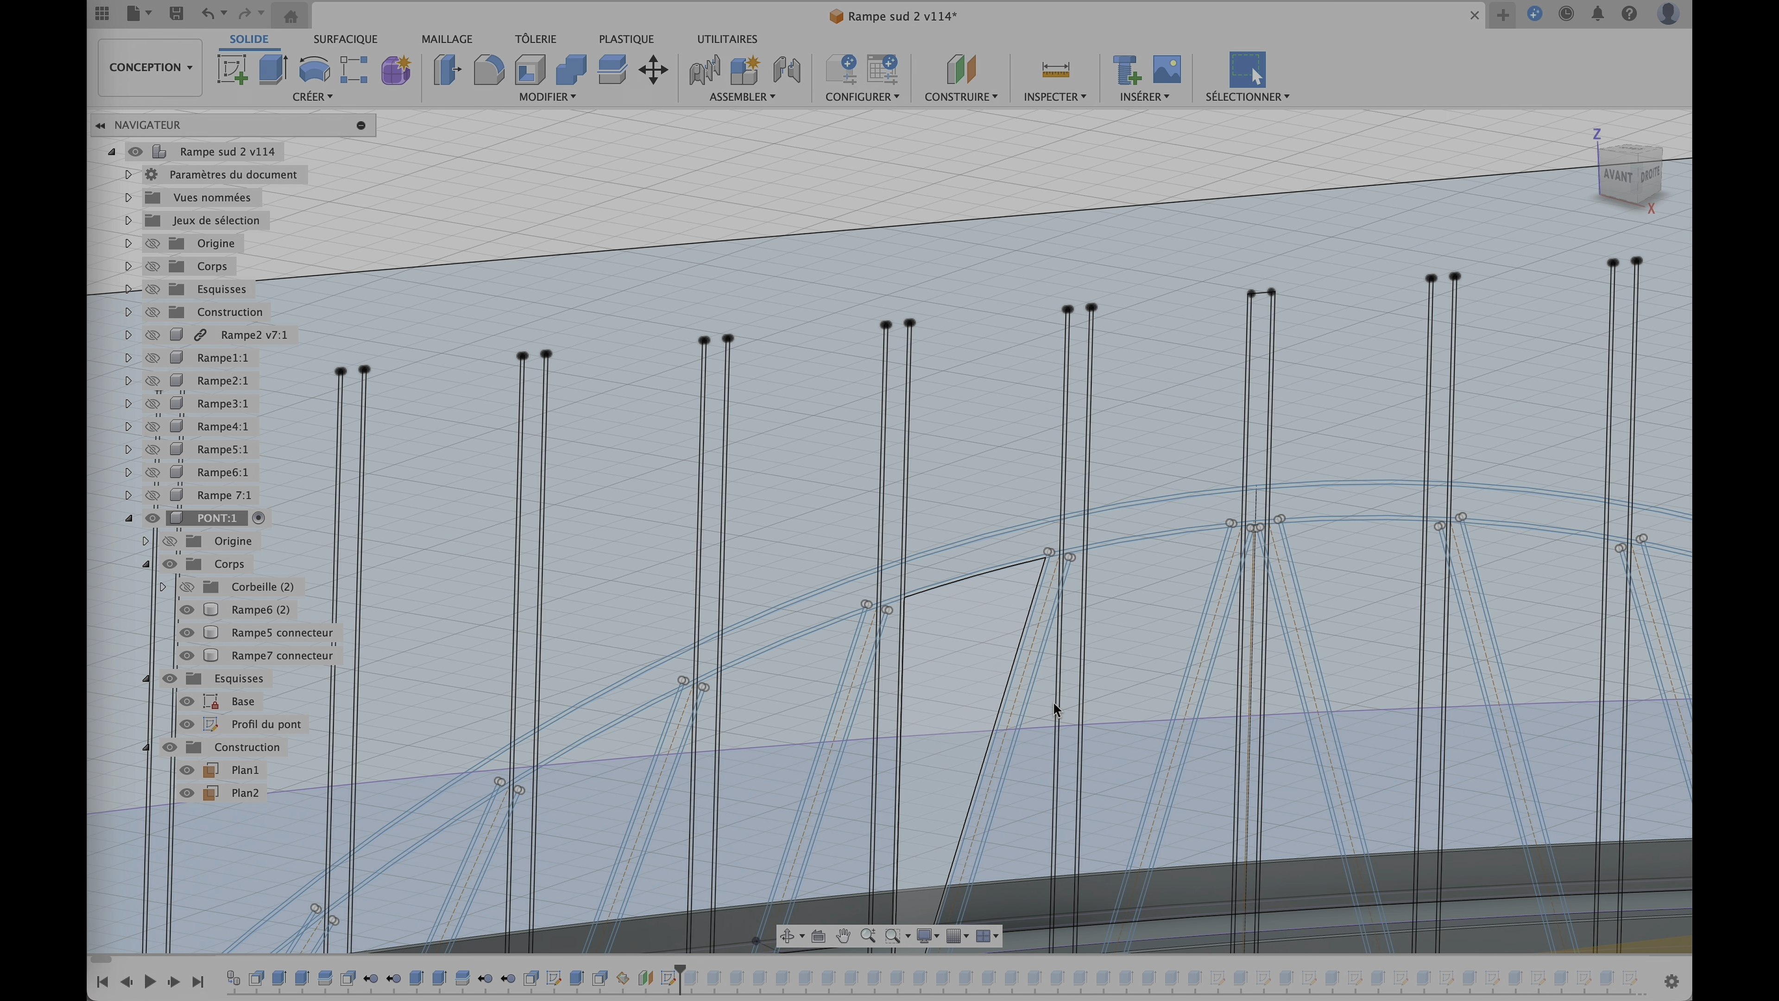
scroll(1173, 735, down, 4)
scroll(1217, 811, down, 3)
middle_drag(1203, 799, 1139, 324)
scroll(1176, 544, down, 5)
scroll(1287, 682, down, 2)
middle_drag(1287, 682, 1029, 432)
scroll(1029, 431, down, 5)
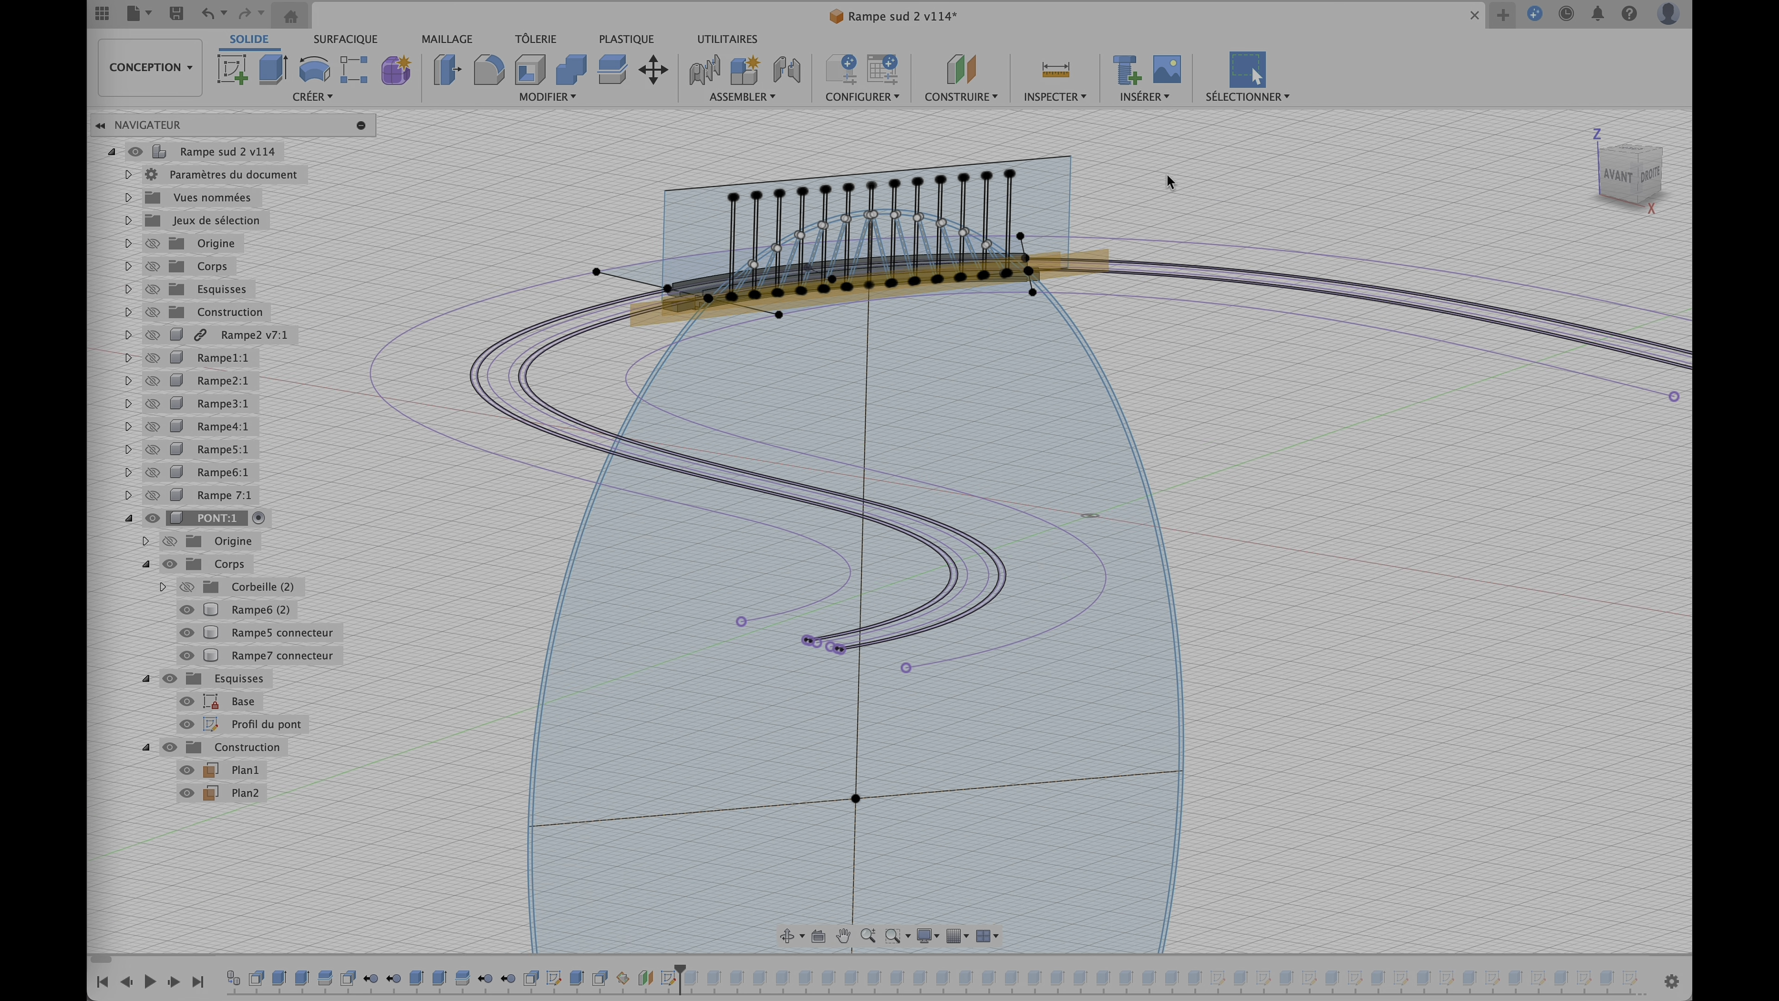
scroll(1166, 174, up, 8)
scroll(1211, 767, down, 8)
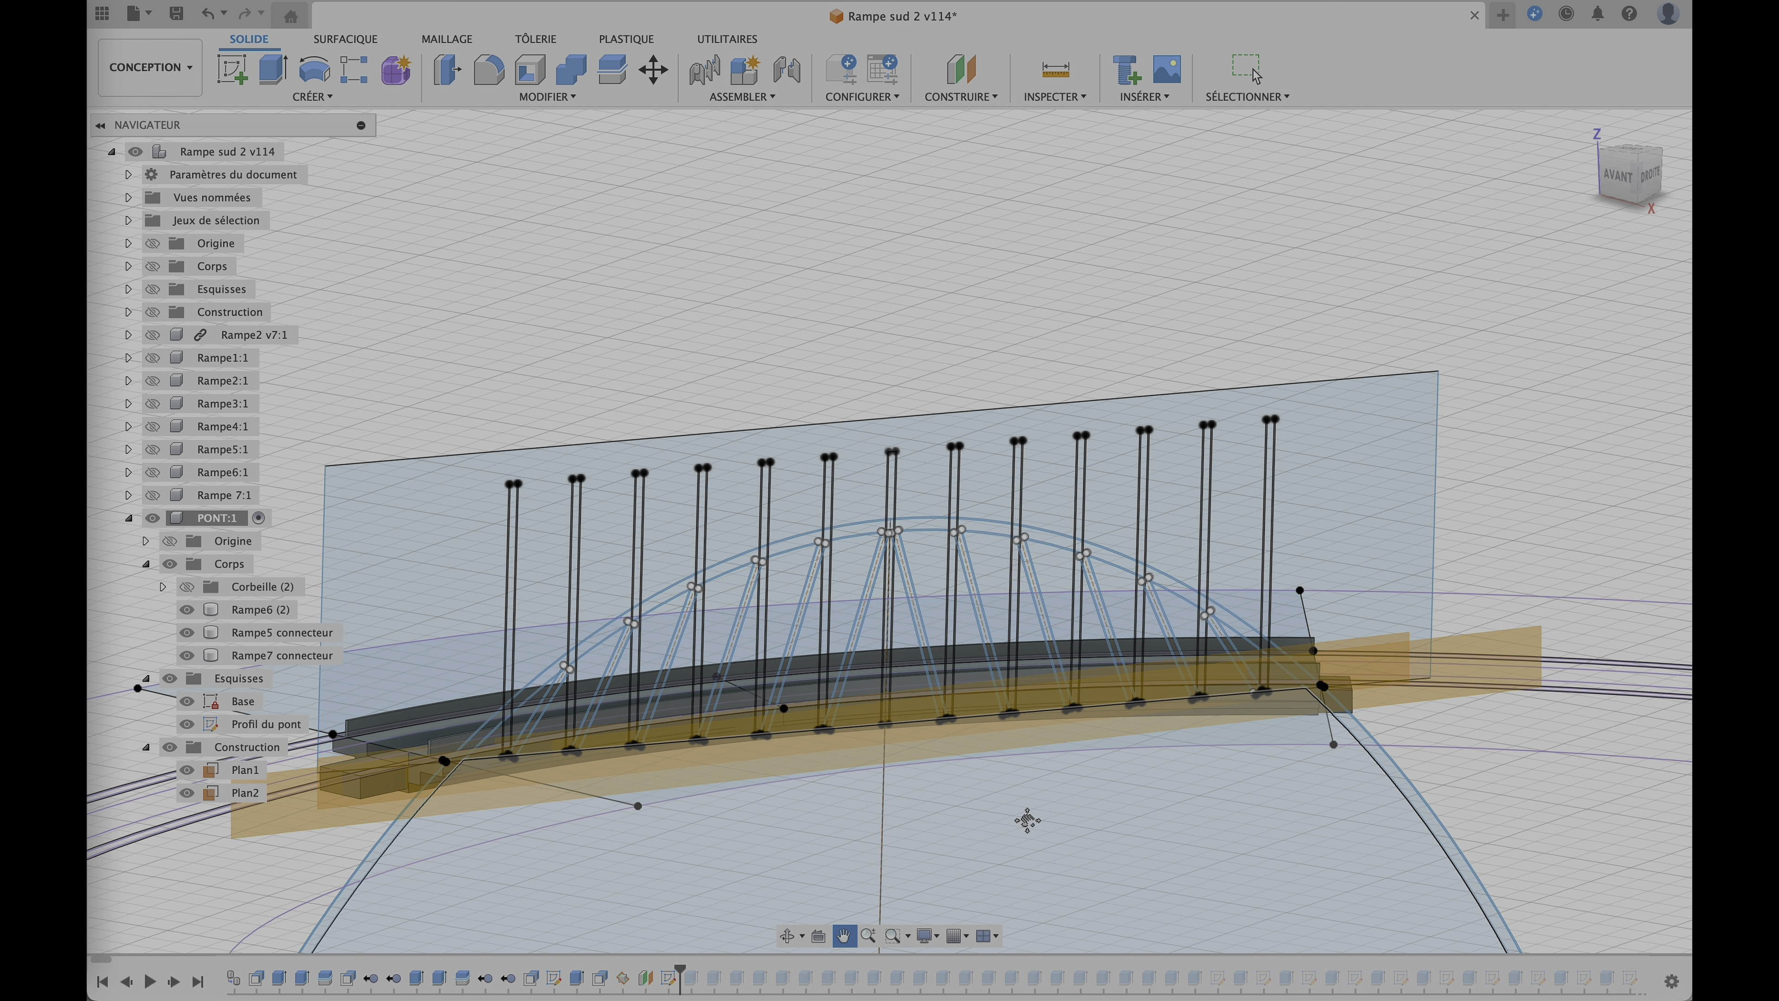
scroll(1104, 794, up, 3)
scroll(672, 697, up, 4)
scroll(673, 697, up, 1)
scroll(1371, 874, down, 1)
middle_drag(1371, 875, 1254, 880)
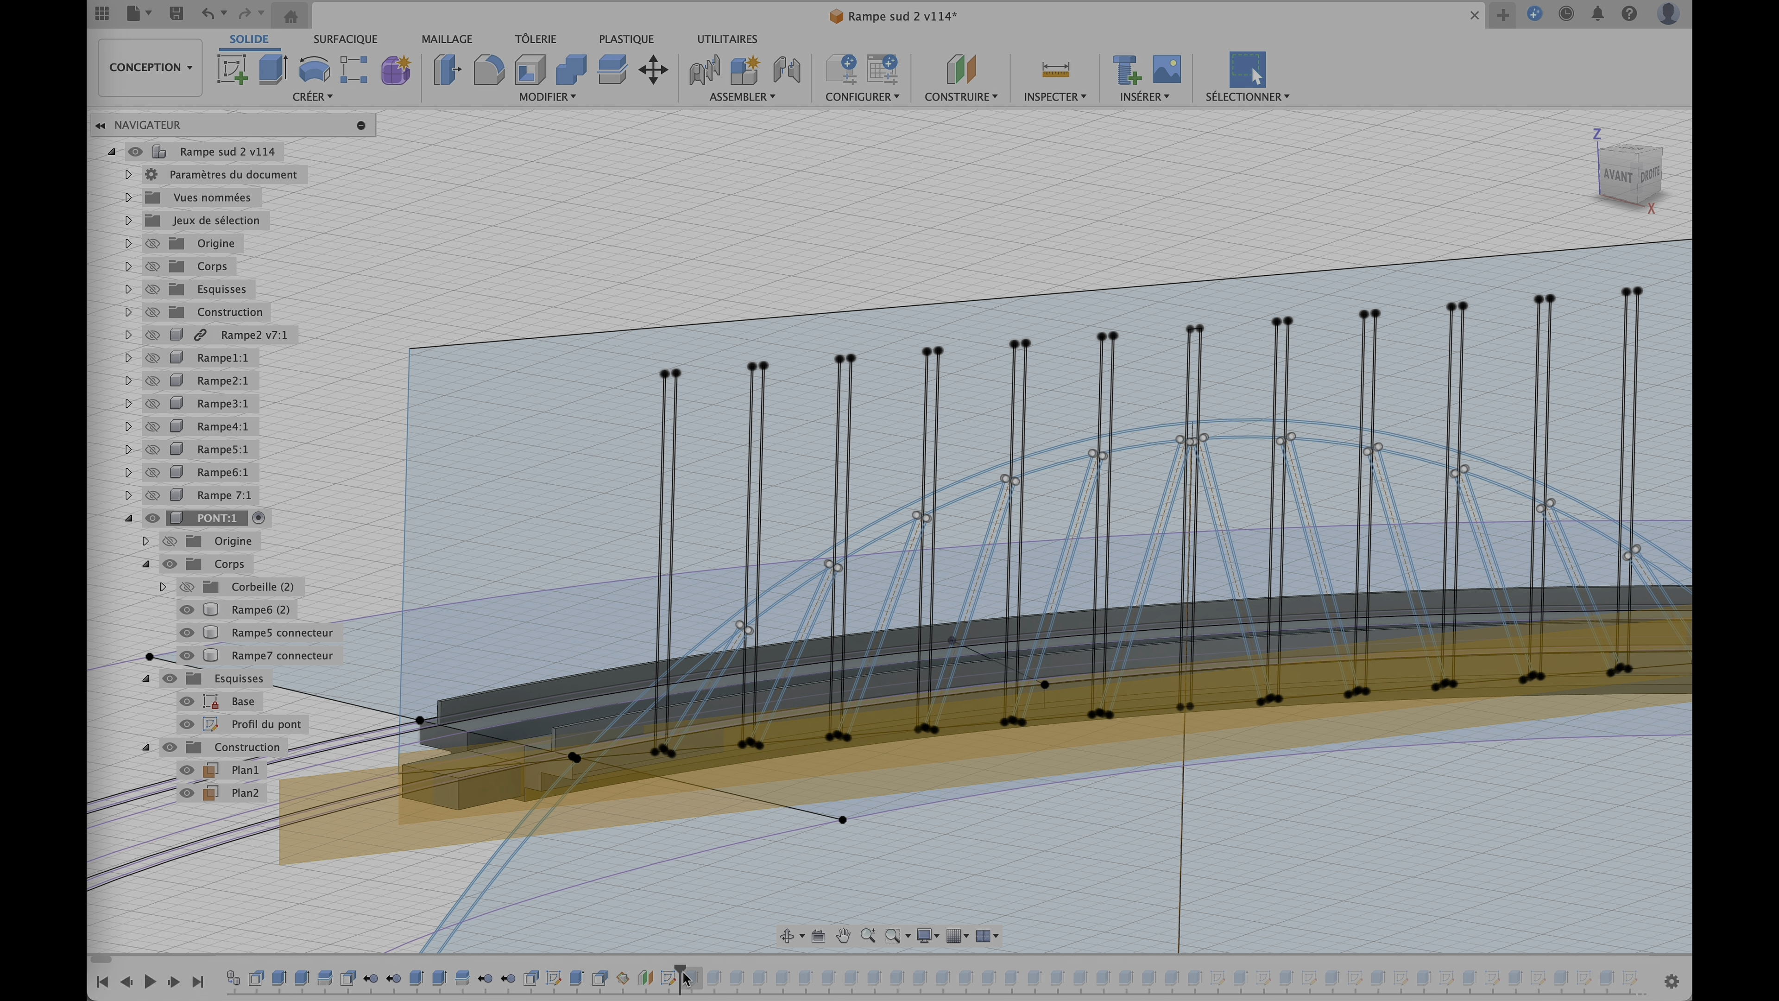
- Advance the history through the two upper-part extrusions and review the settings of the Extrusion profil partie haute cut
drag(679, 971, 691, 975)
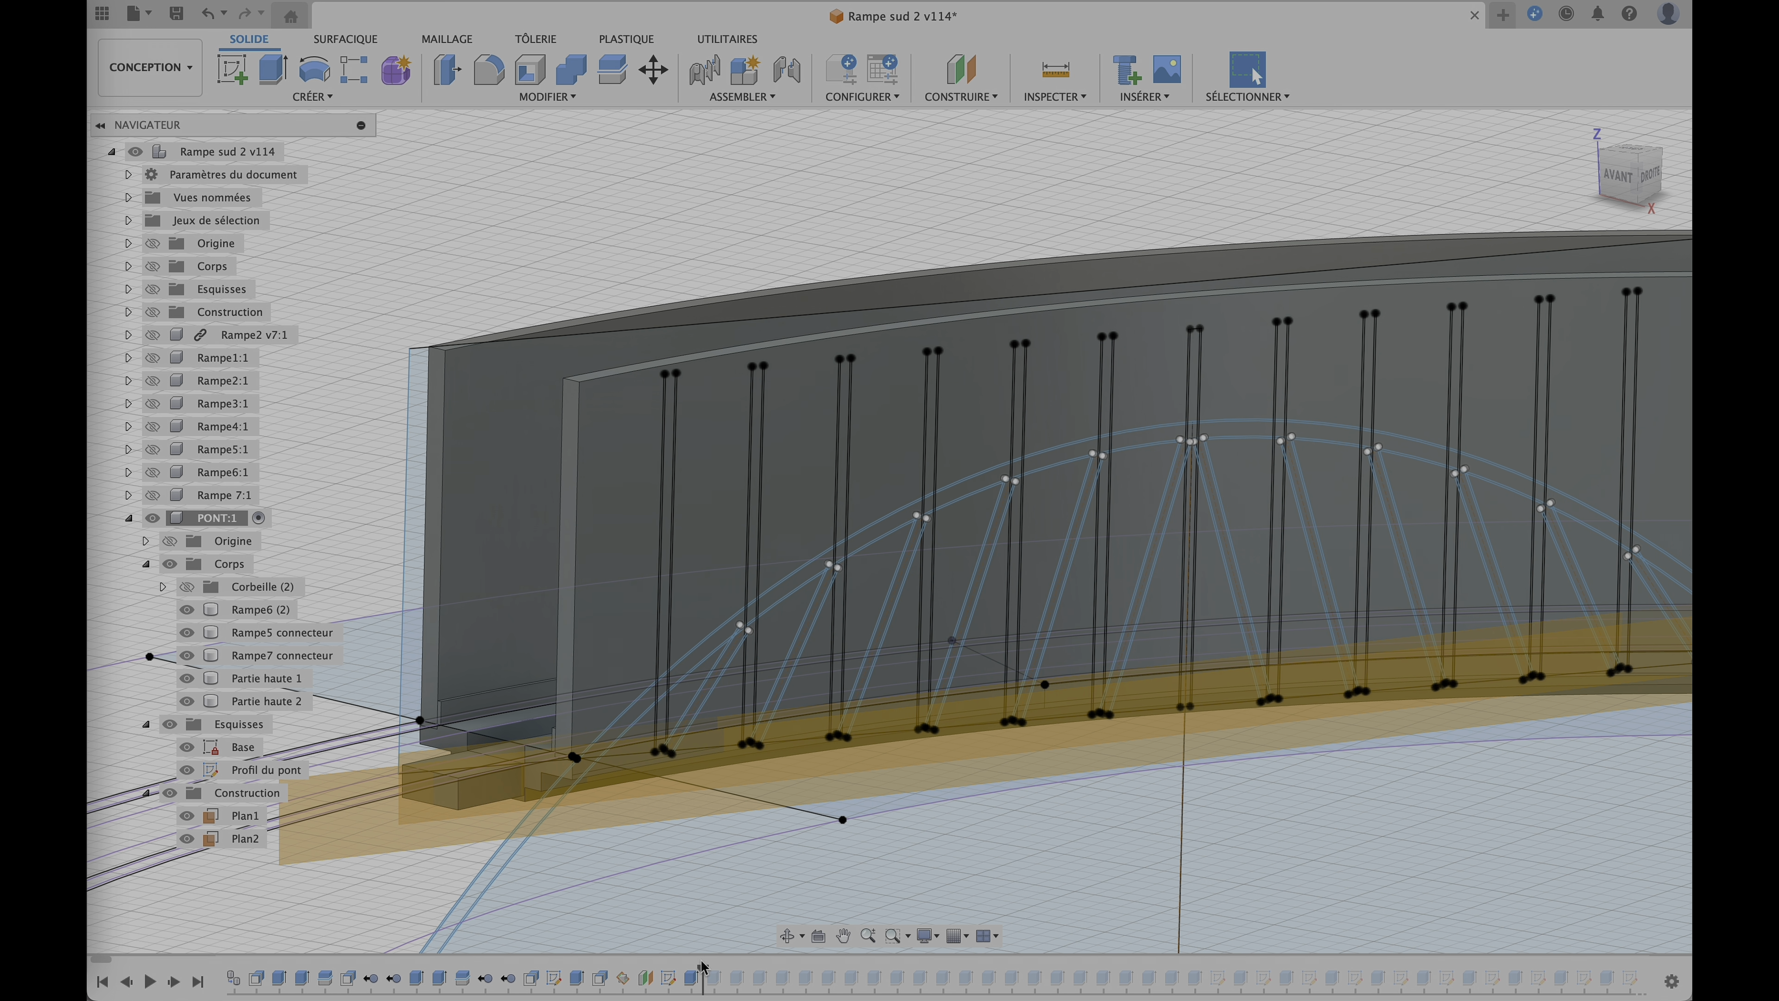
drag(701, 968, 712, 968)
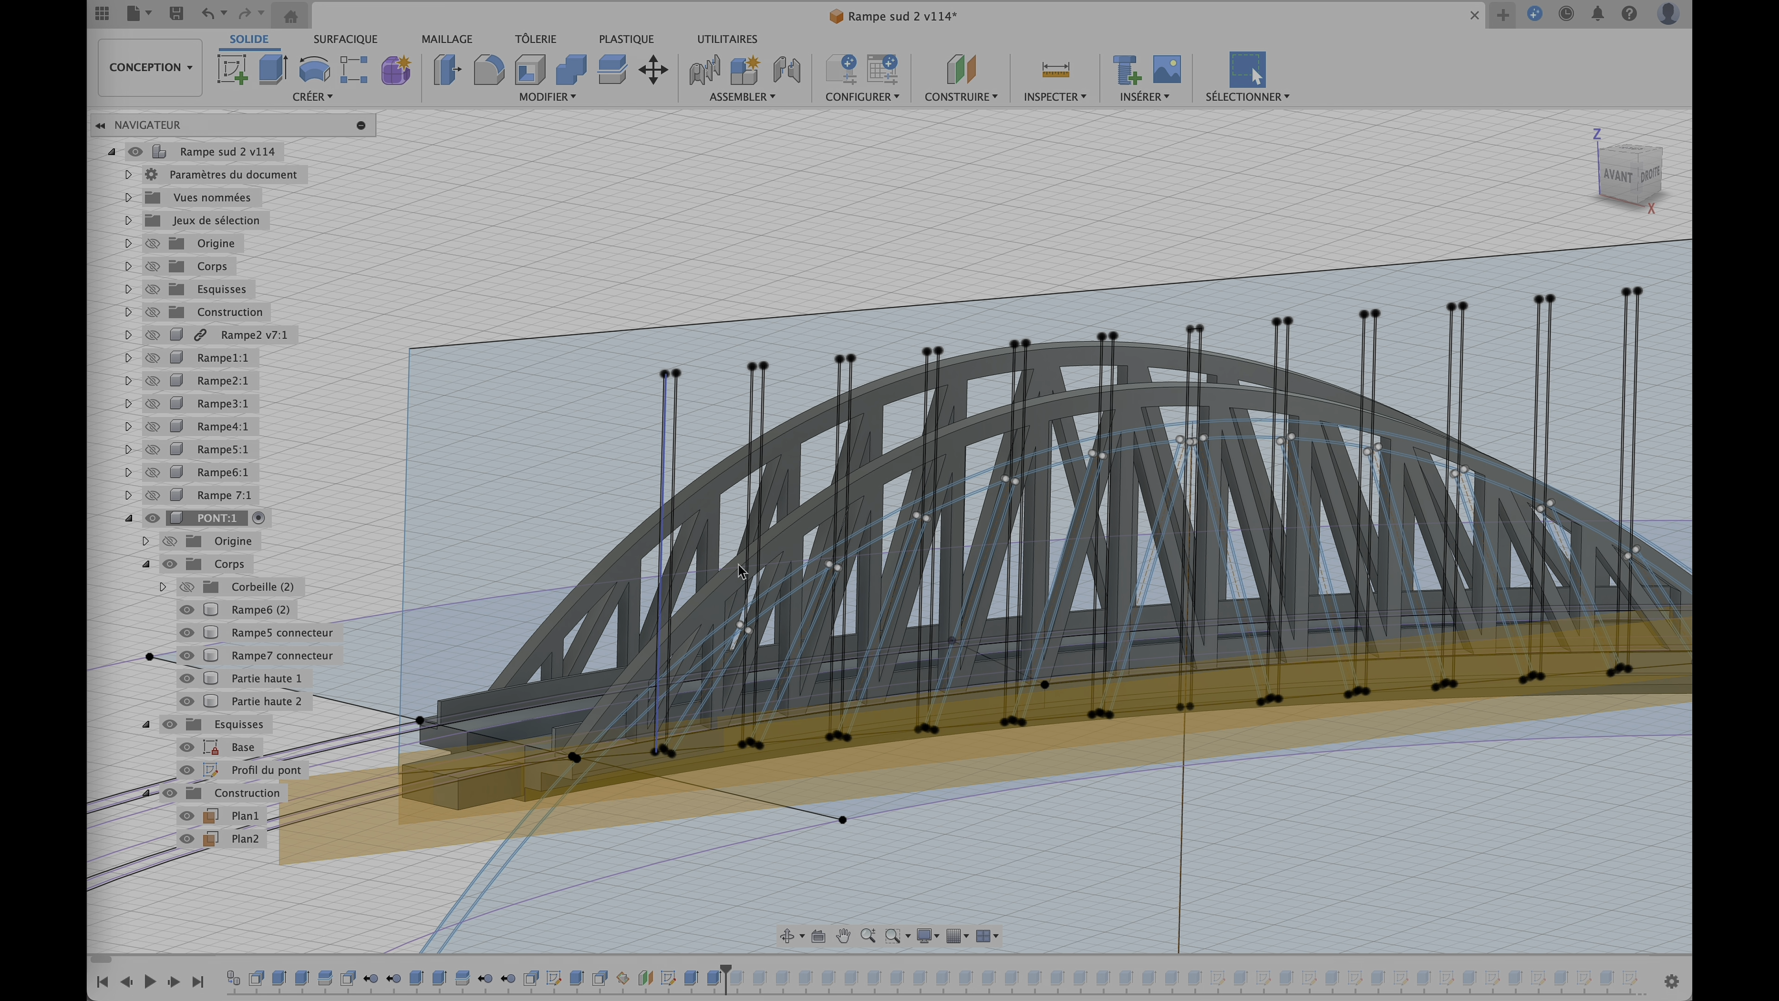
right_click(714, 984)
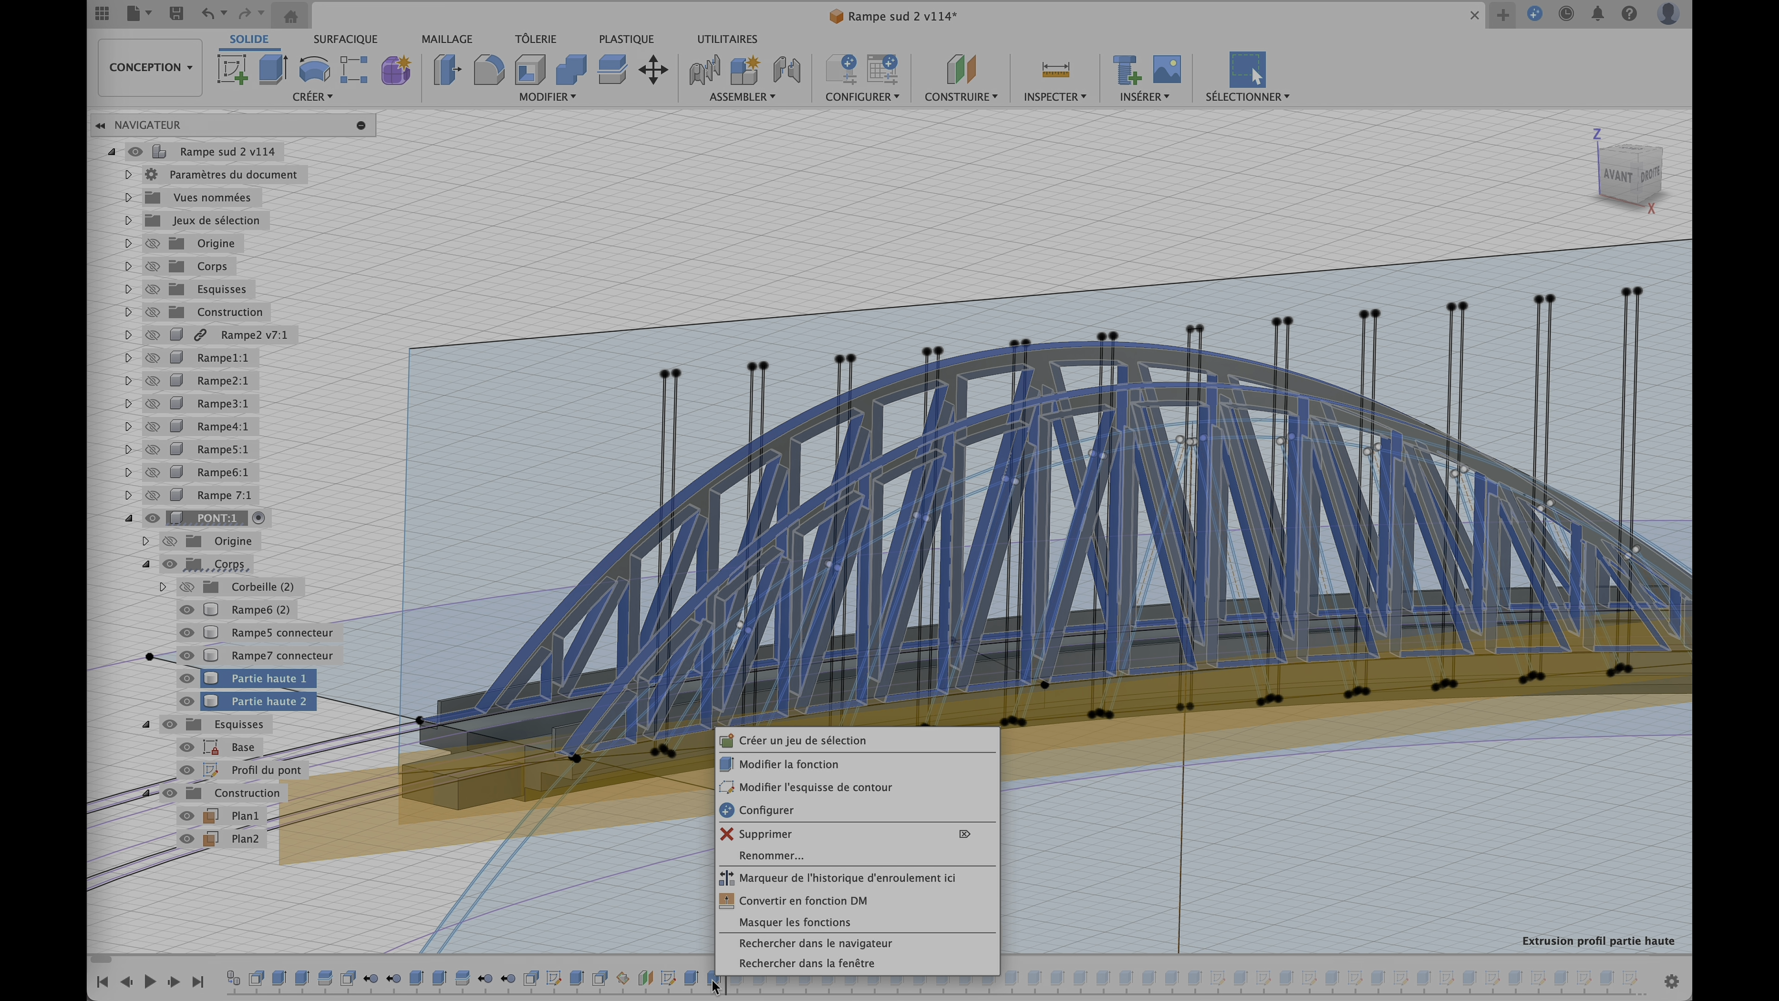
click(759, 767)
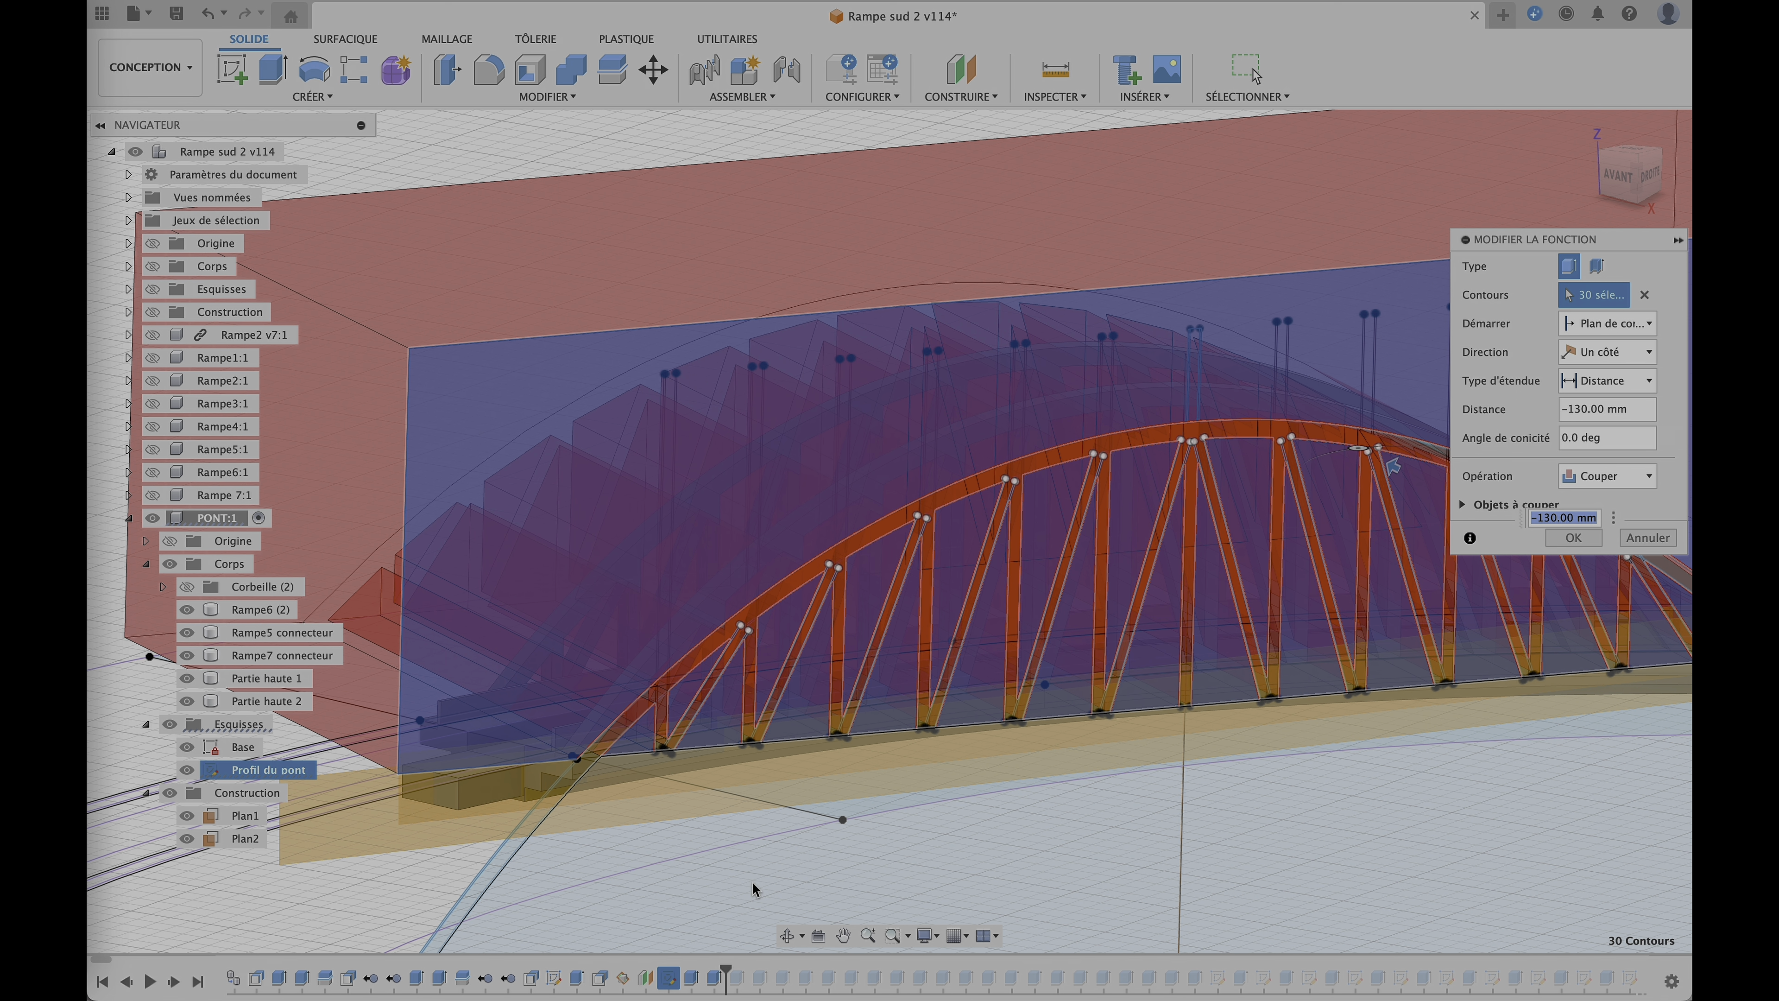
key(Return)
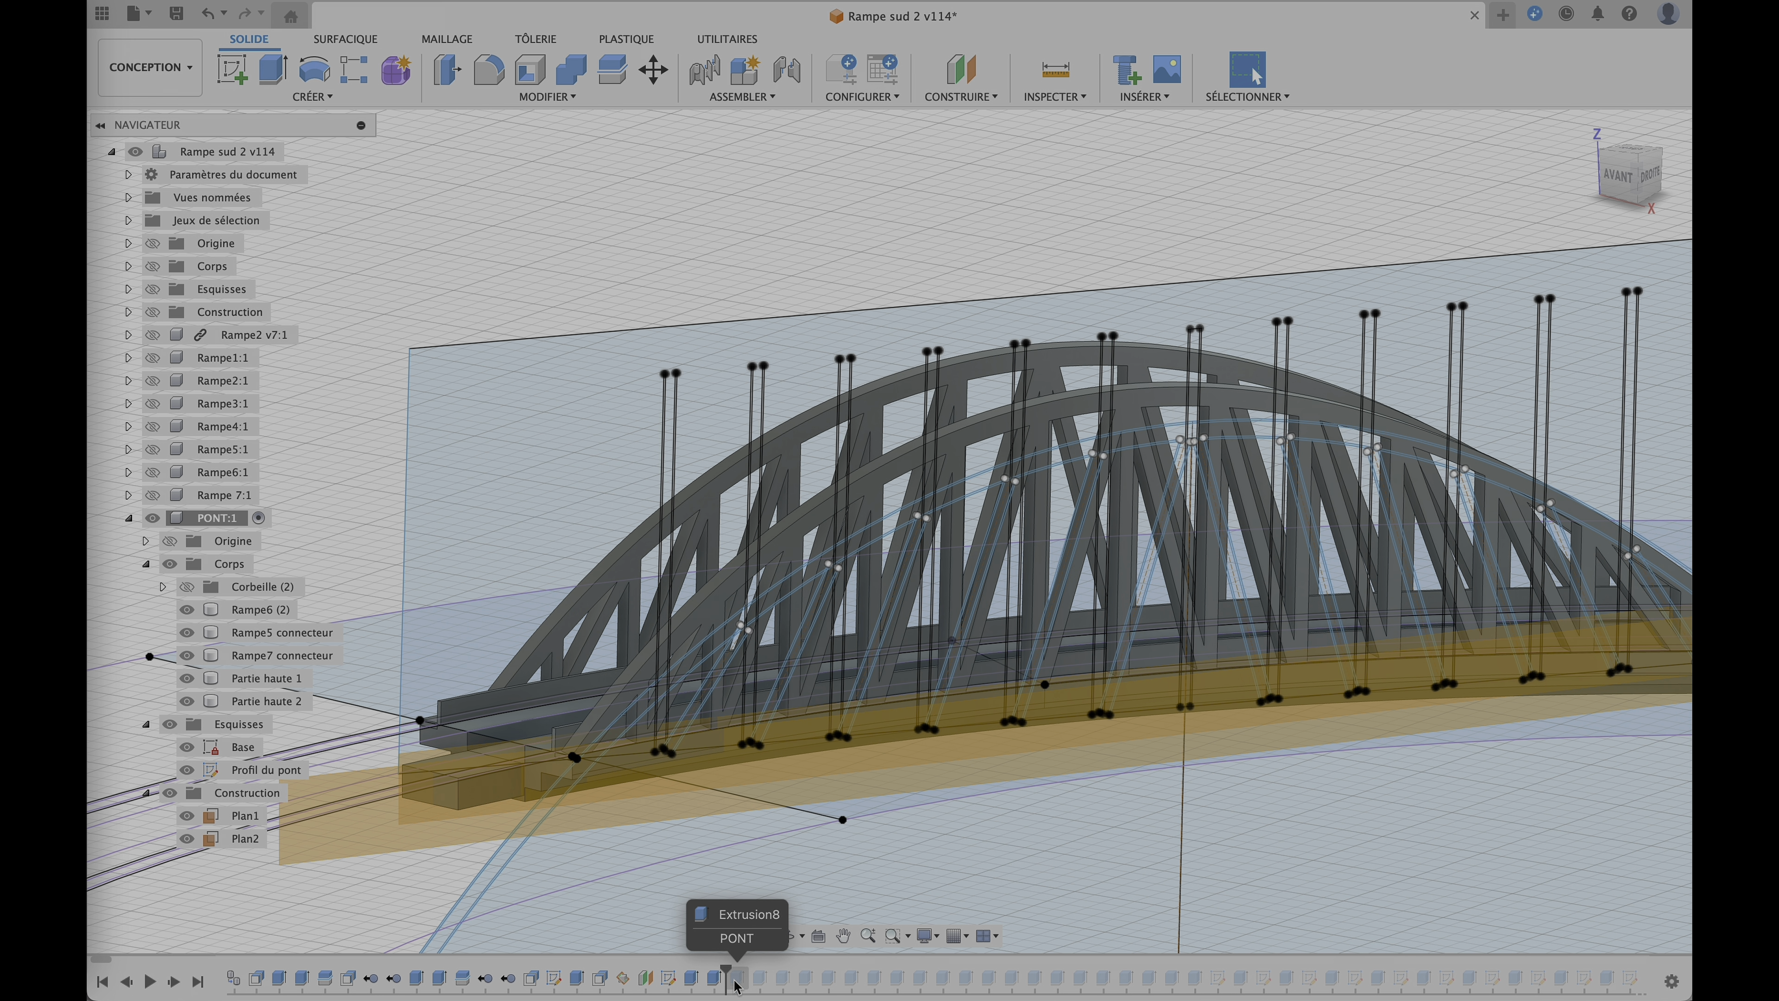
- Advance the history past Extrusion8 and inspect the settings of this shallow cut along the front arch
drag(727, 971, 733, 970)
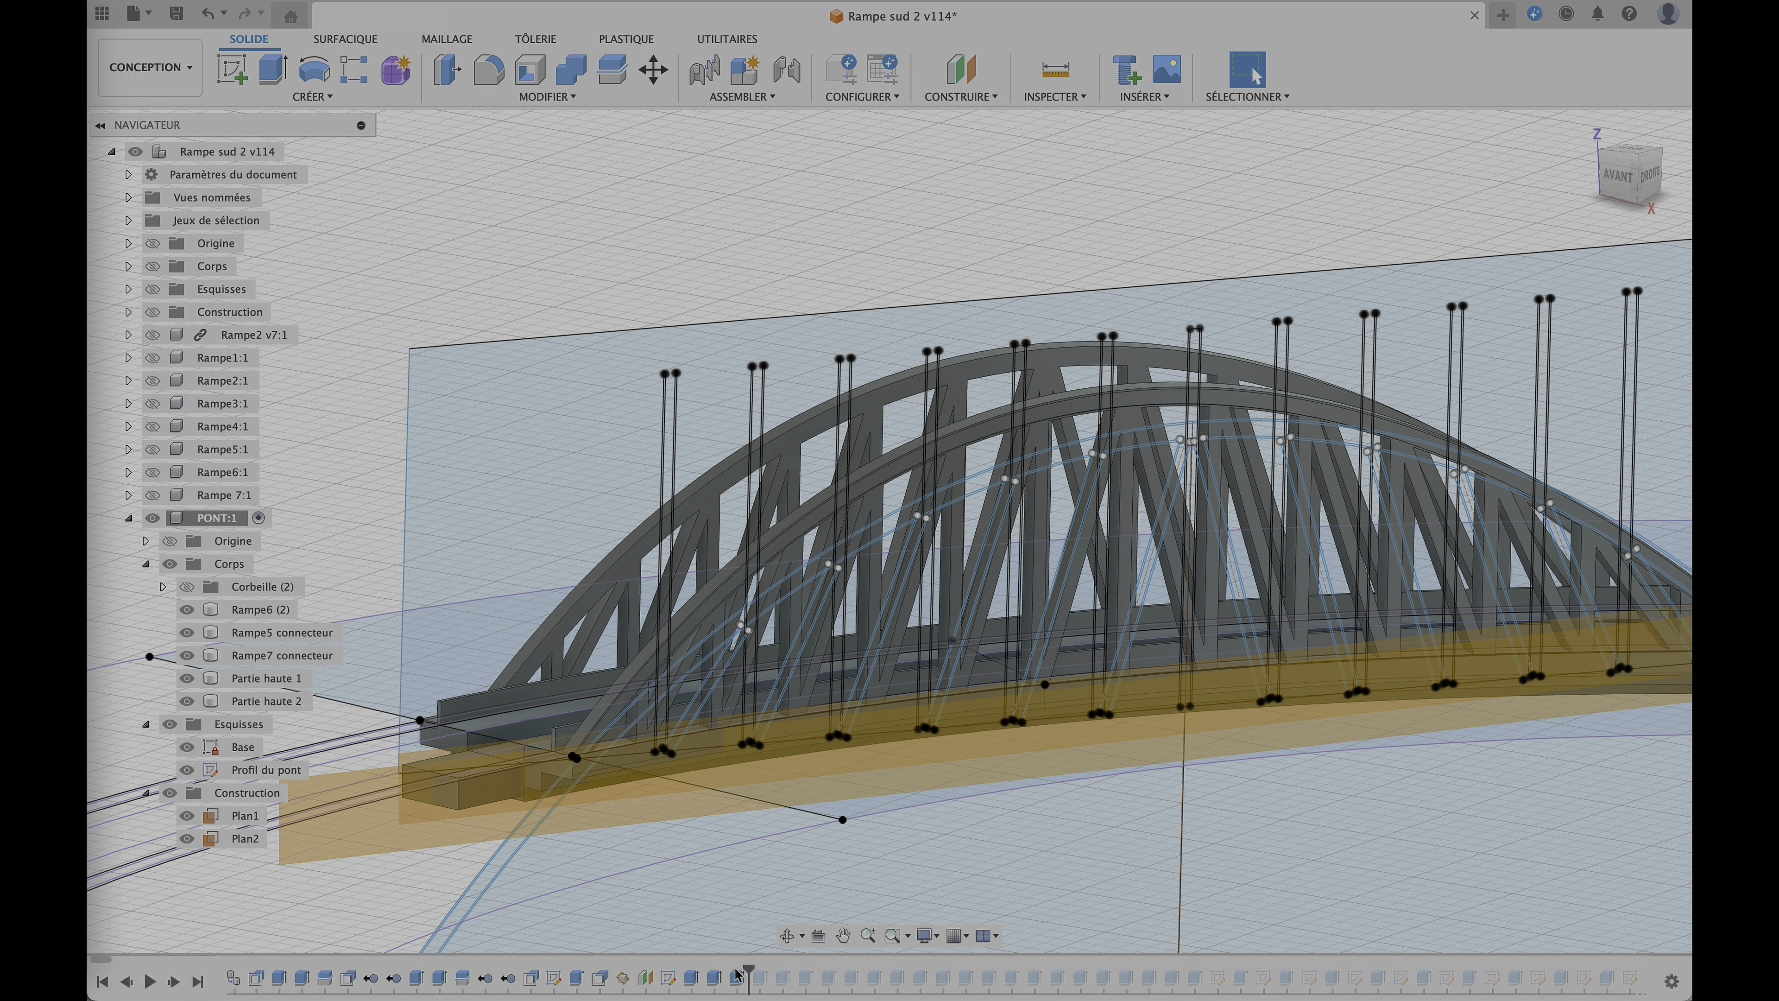
right_click(738, 973)
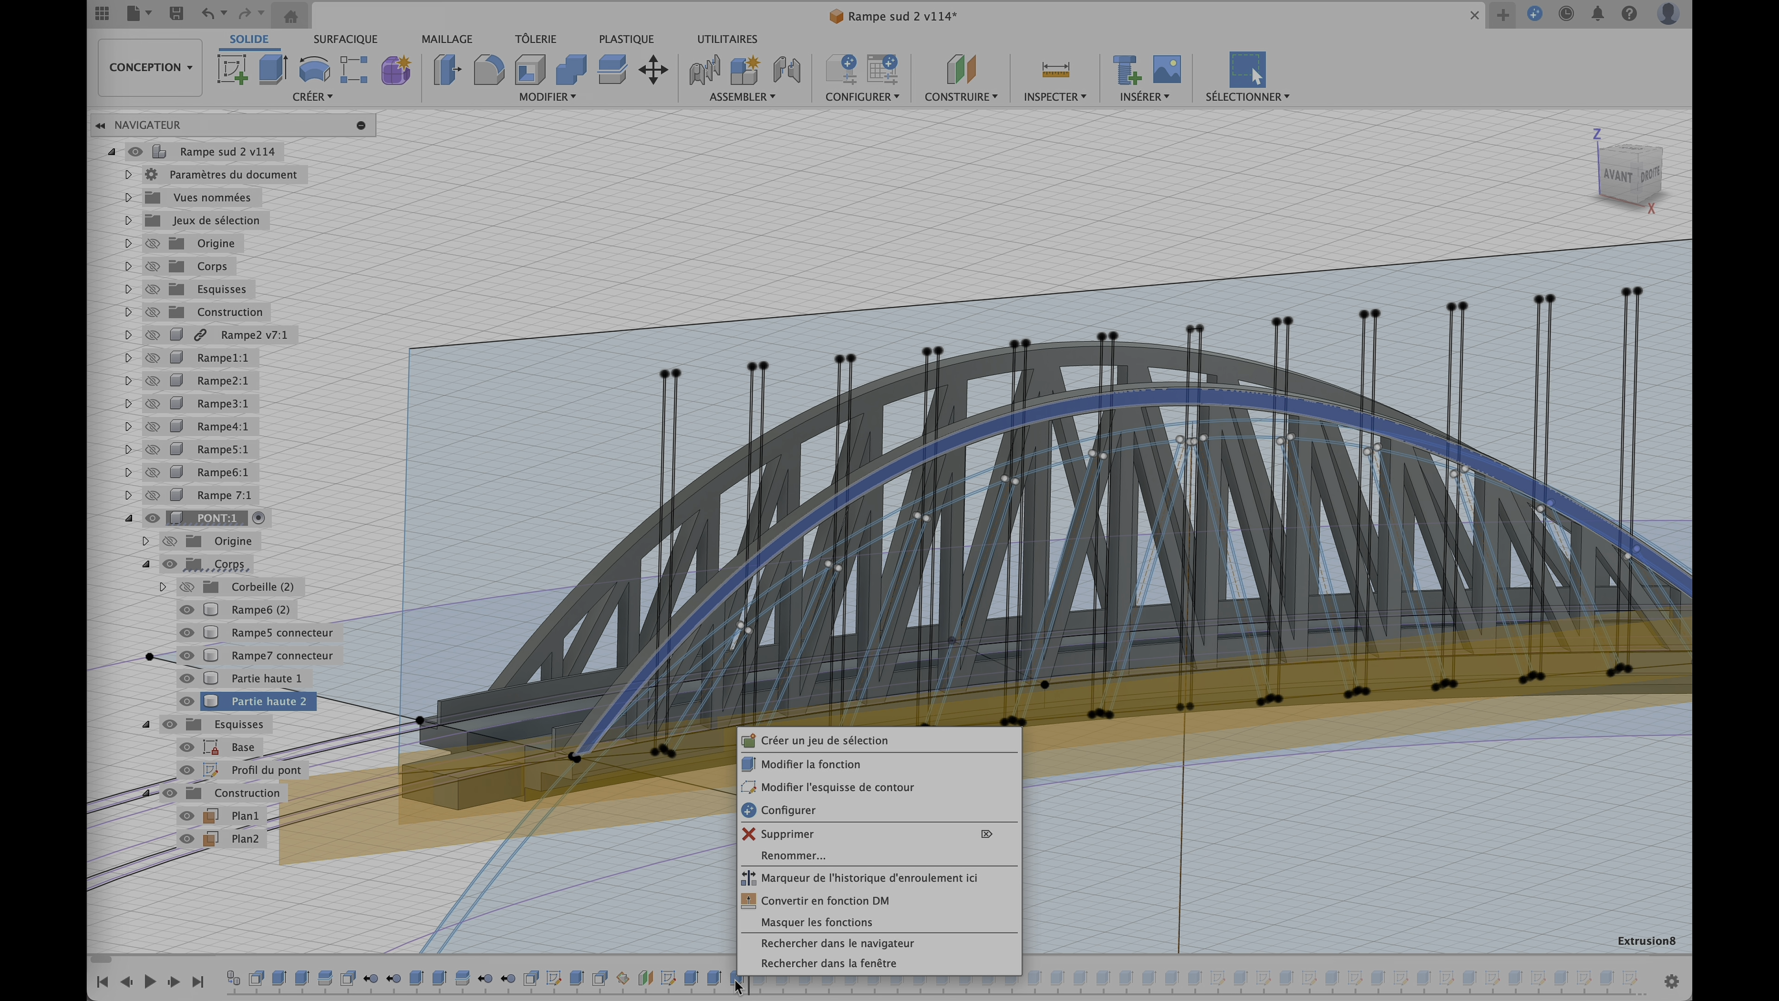
click(810, 764)
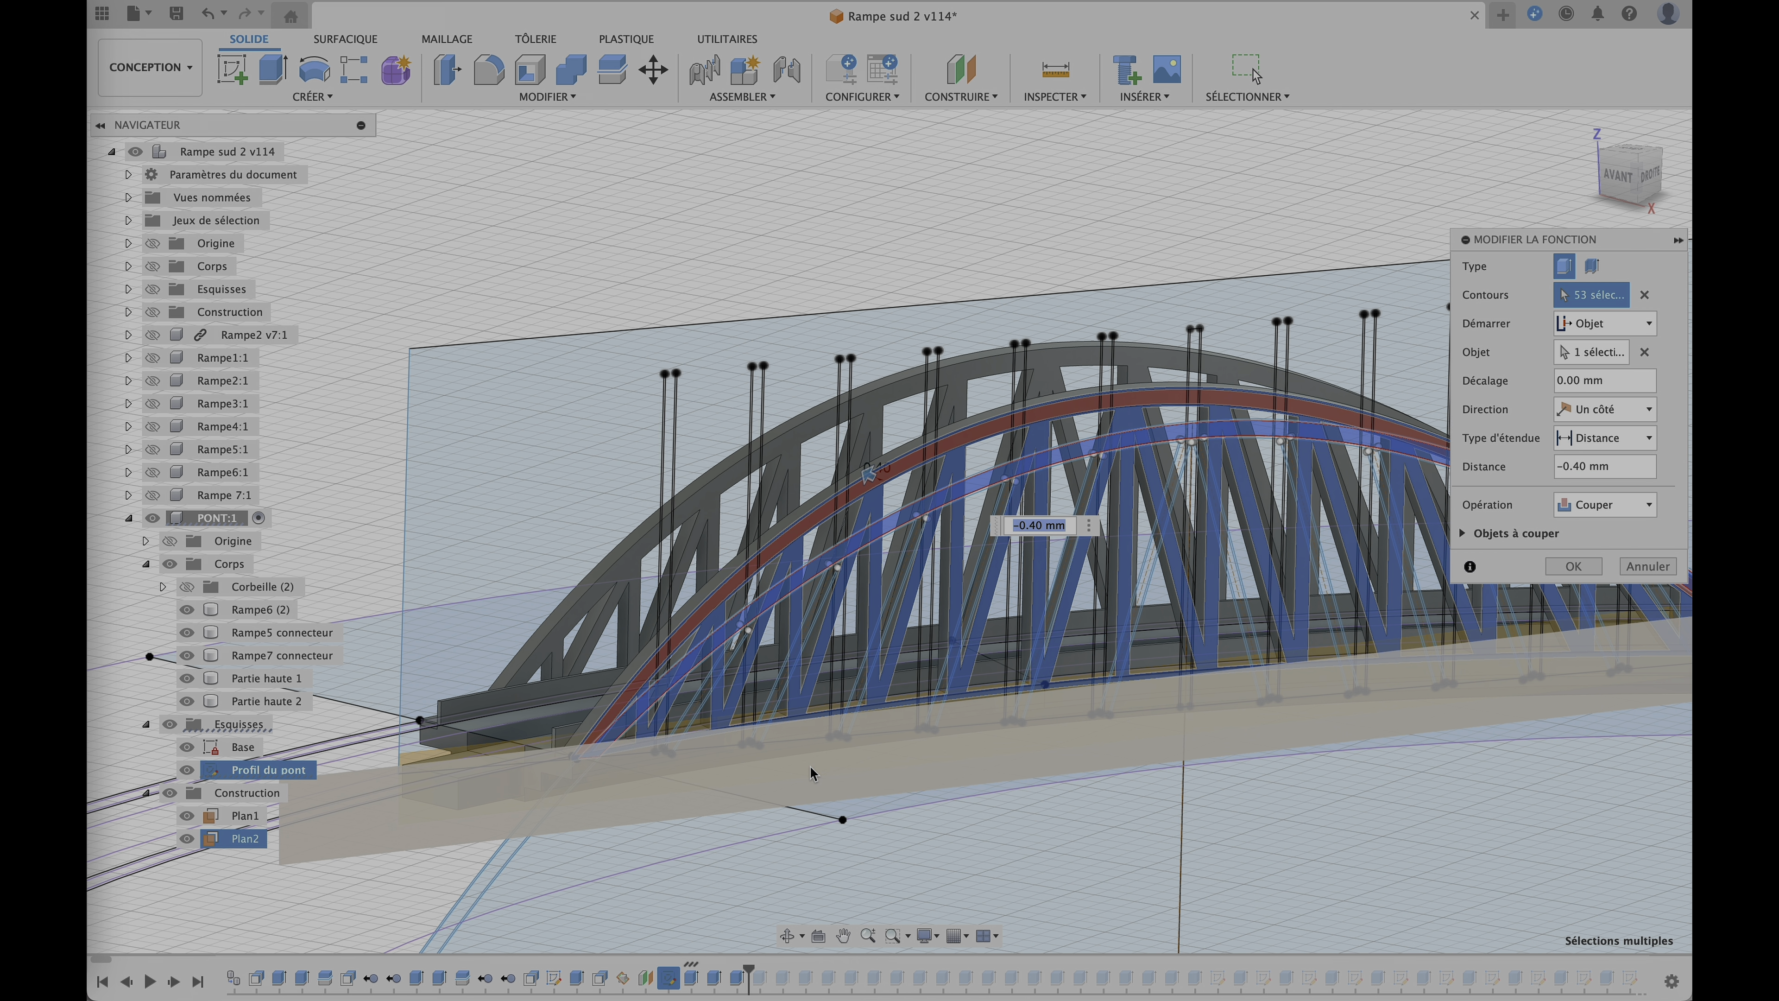
scroll(920, 502, up, 10)
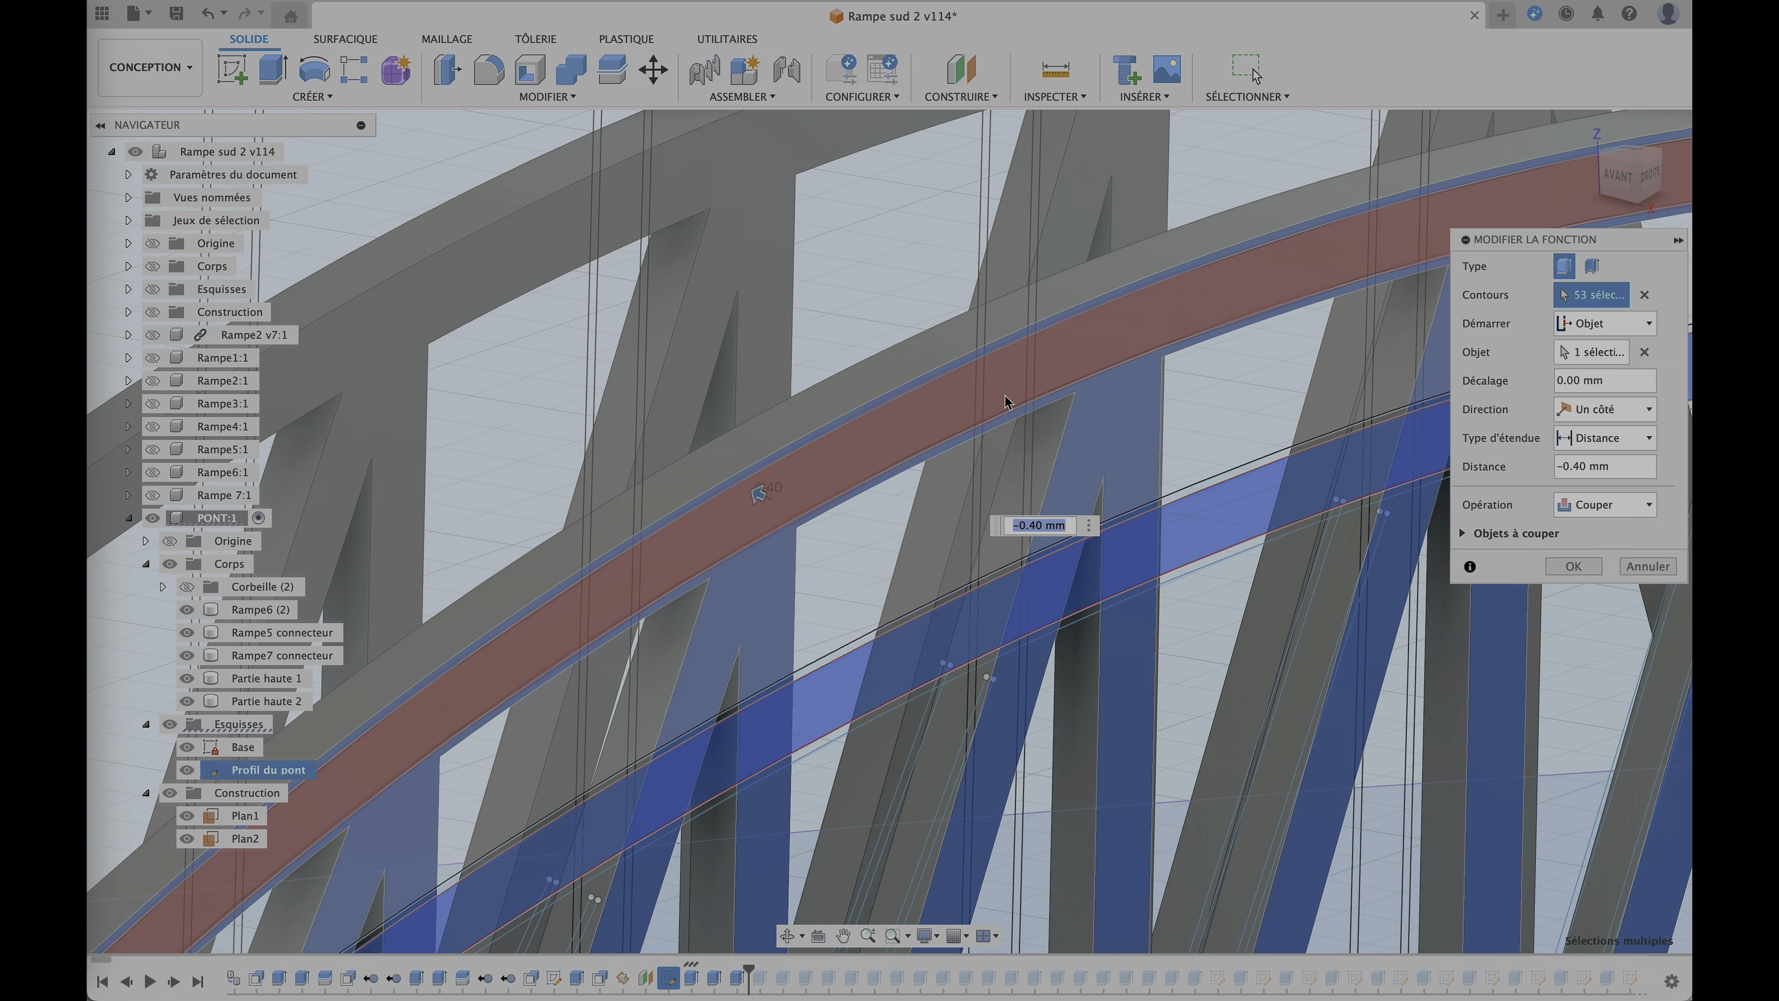
click(1655, 574)
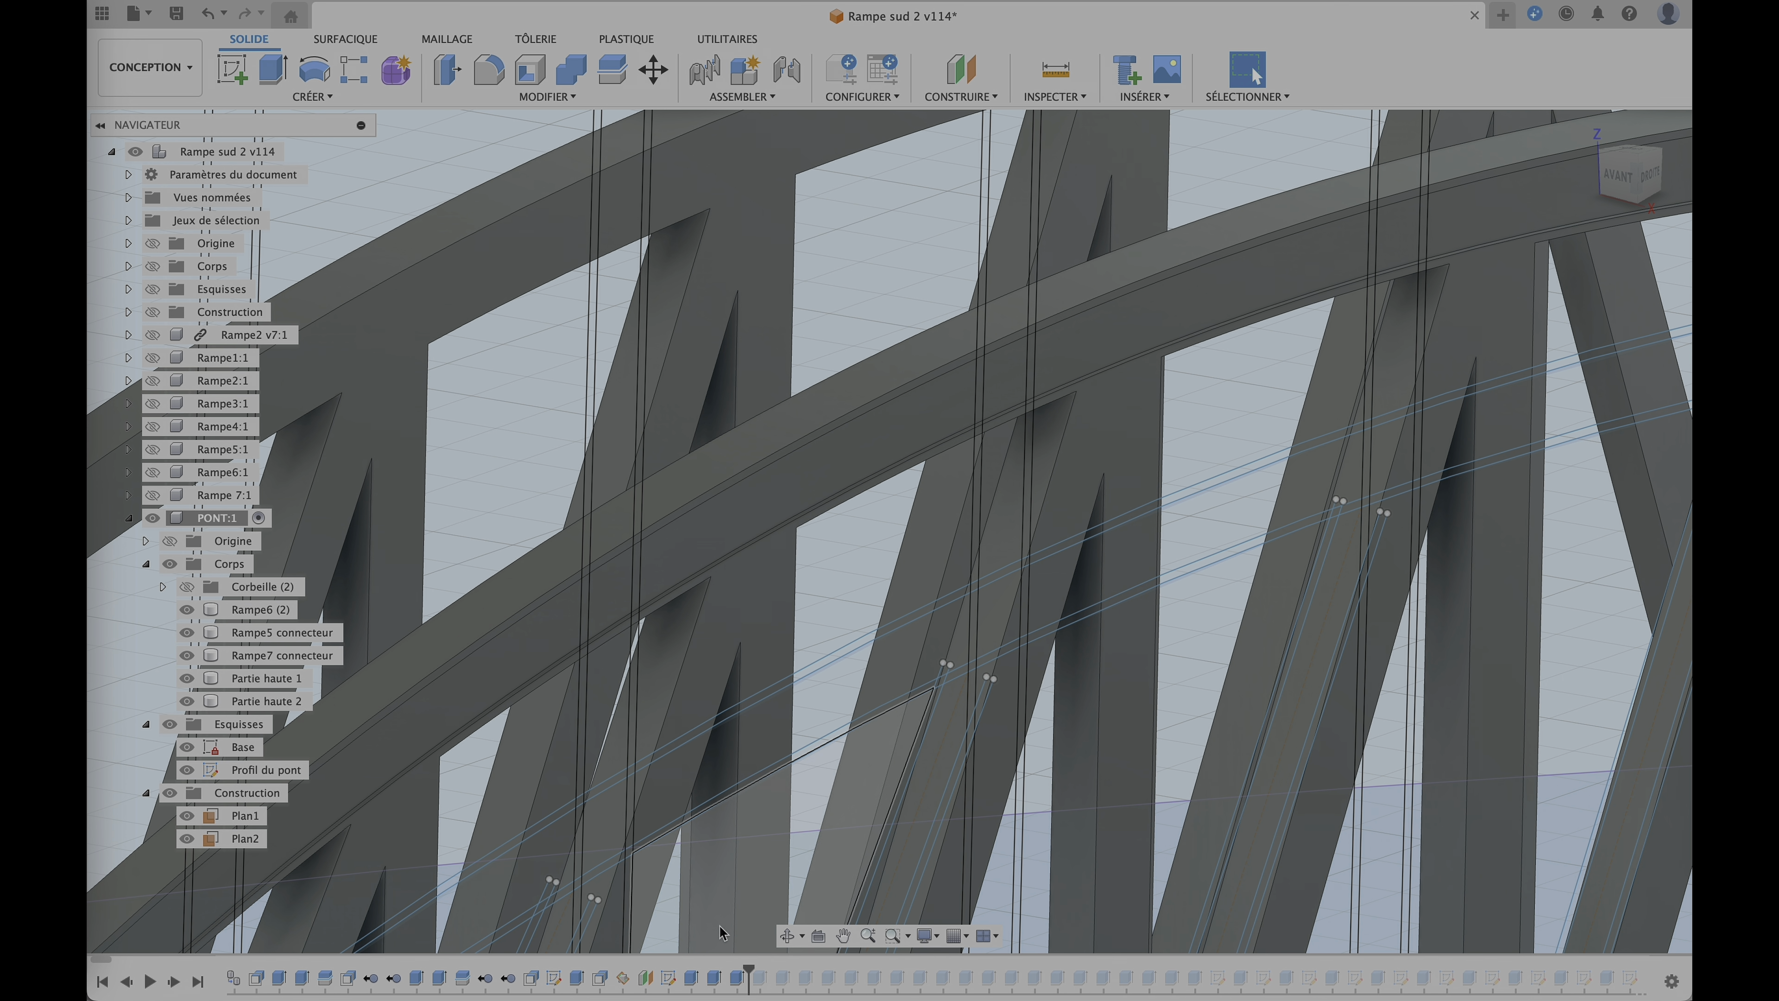
- Advance the history to Extrusion29 and review the settings of the crossbeam extrusion joining the two arches
drag(749, 968, 759, 968)
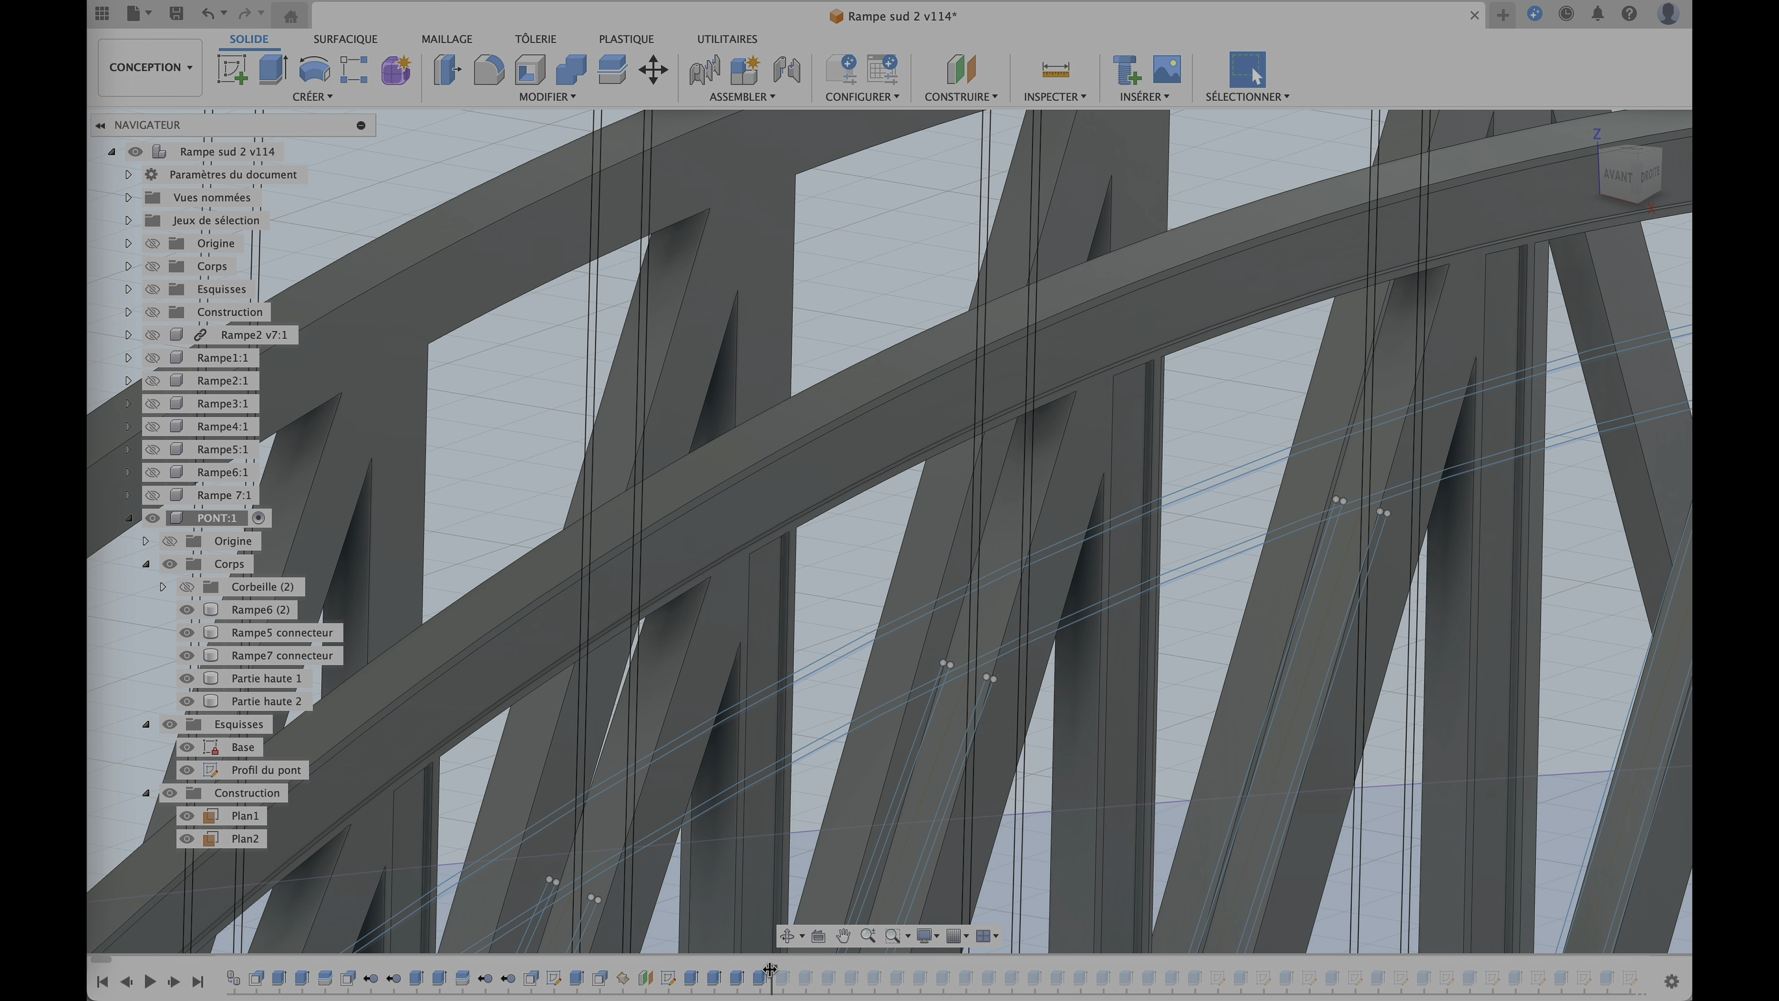
drag(770, 969, 1191, 972)
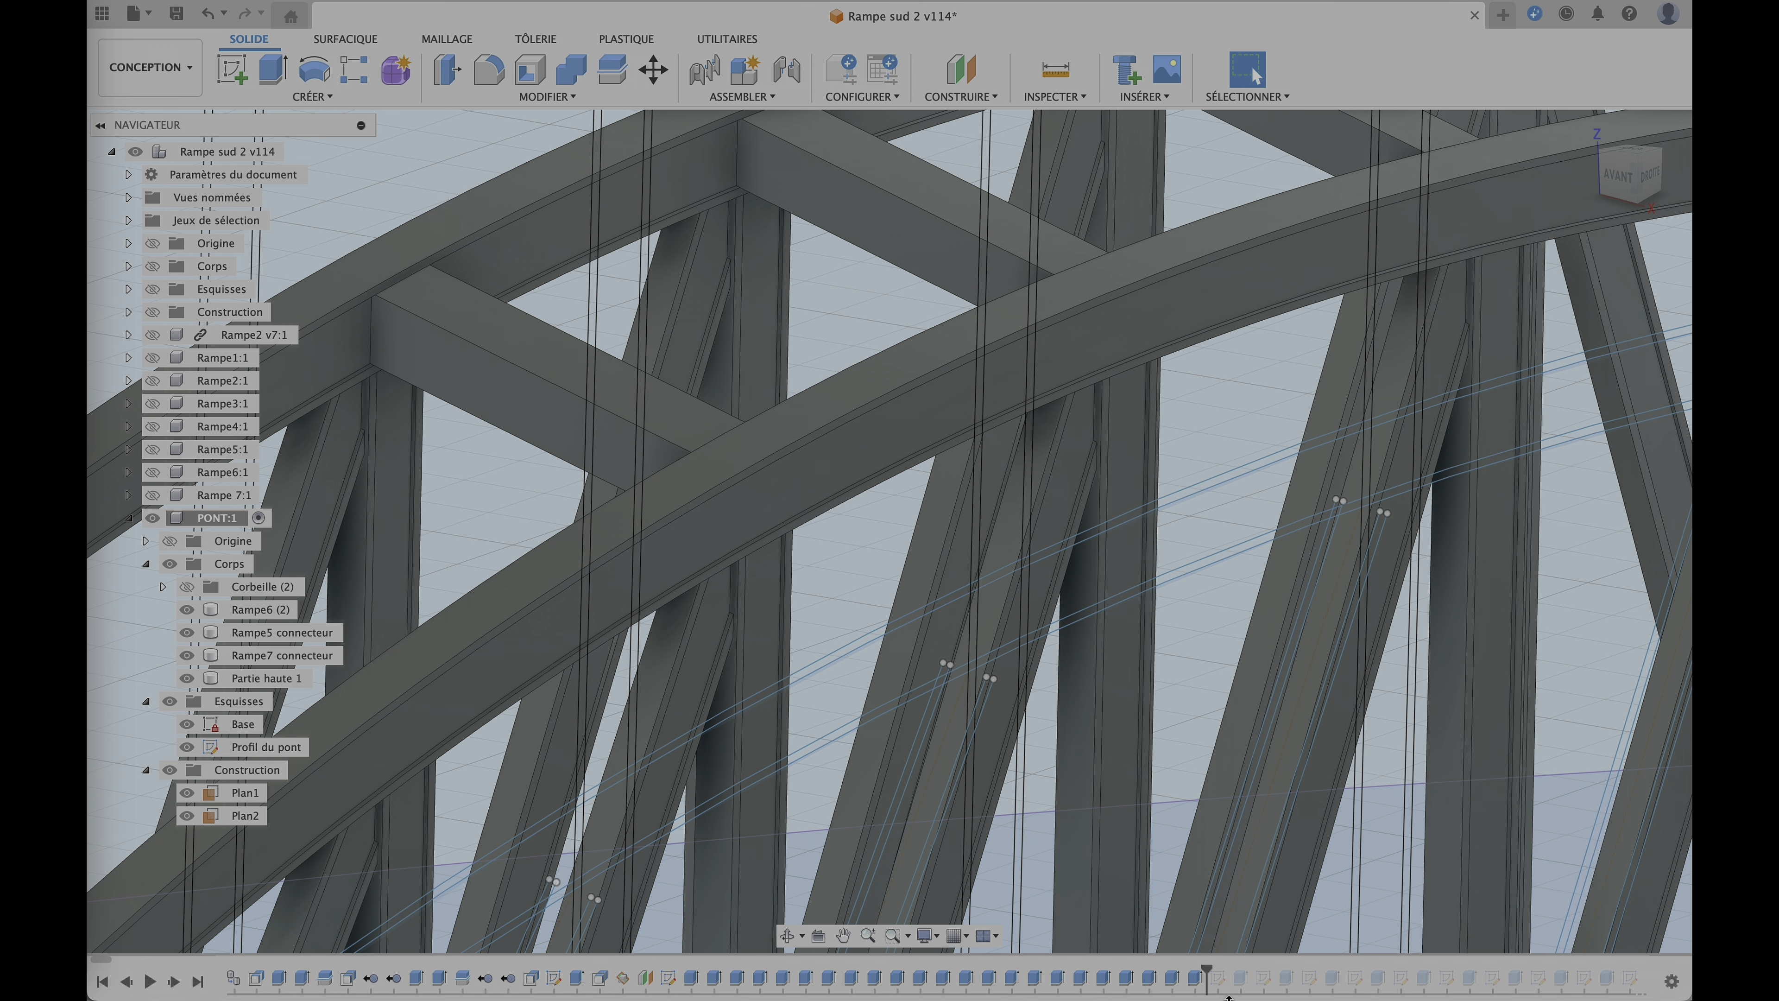
right_click(1195, 978)
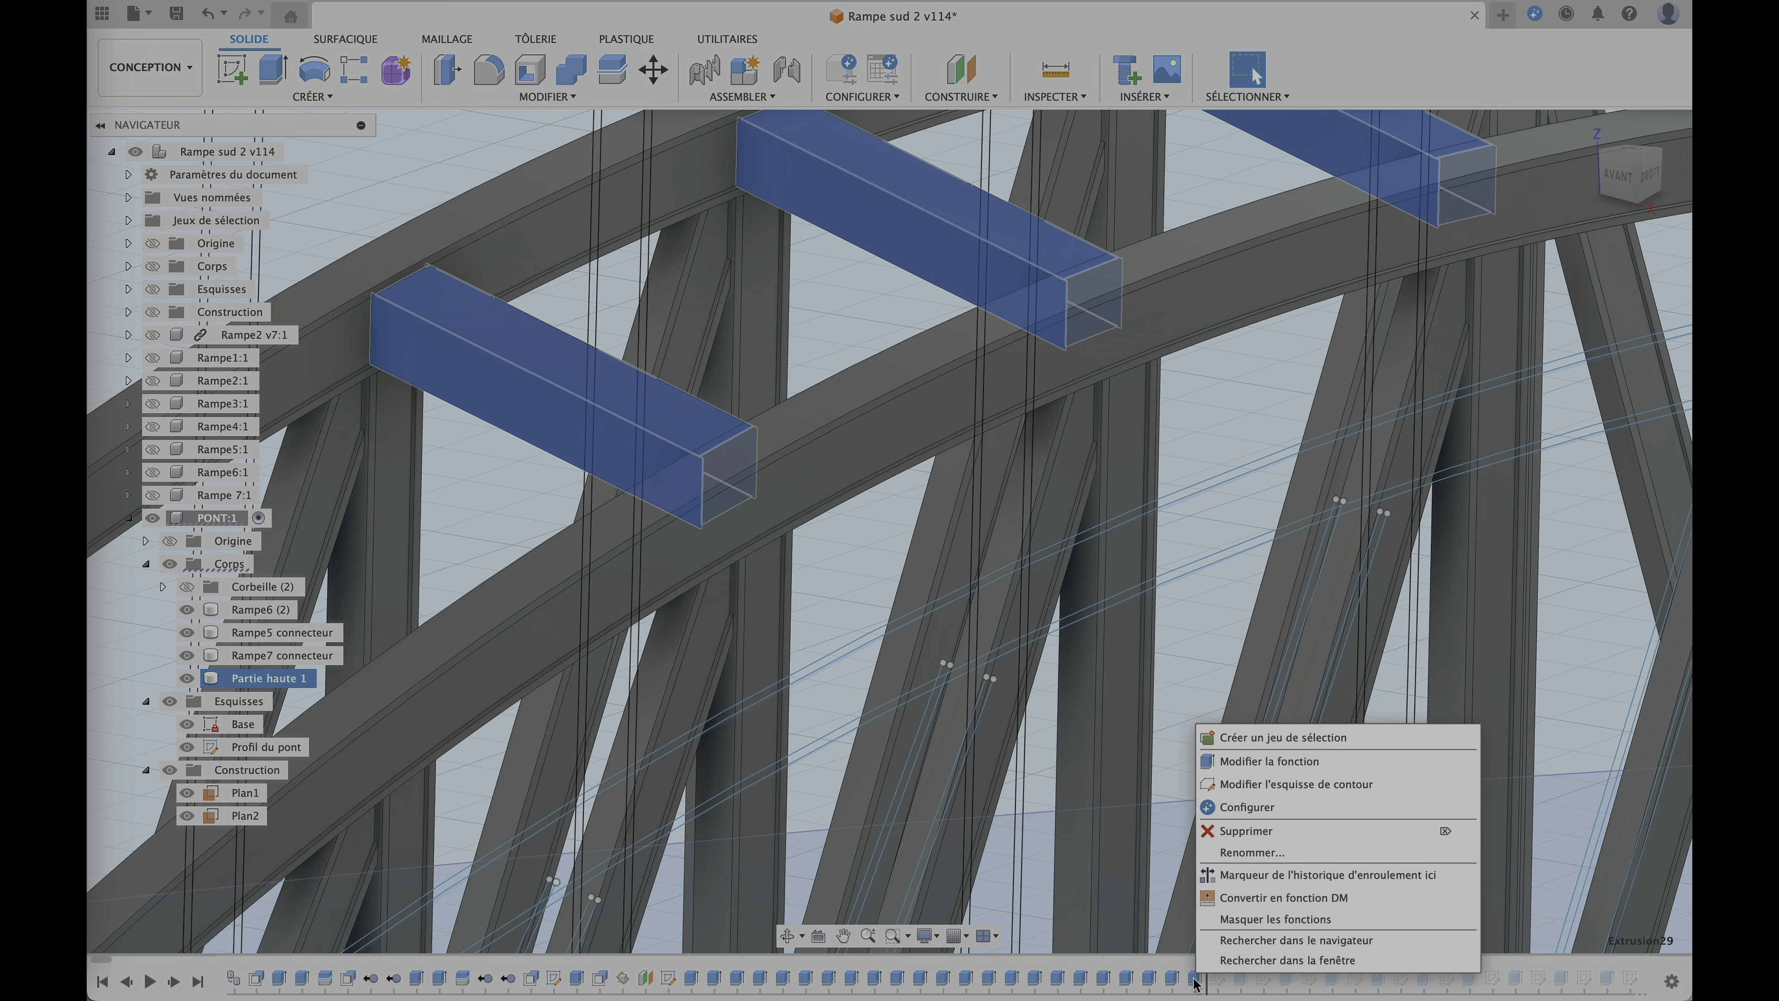
click(1249, 762)
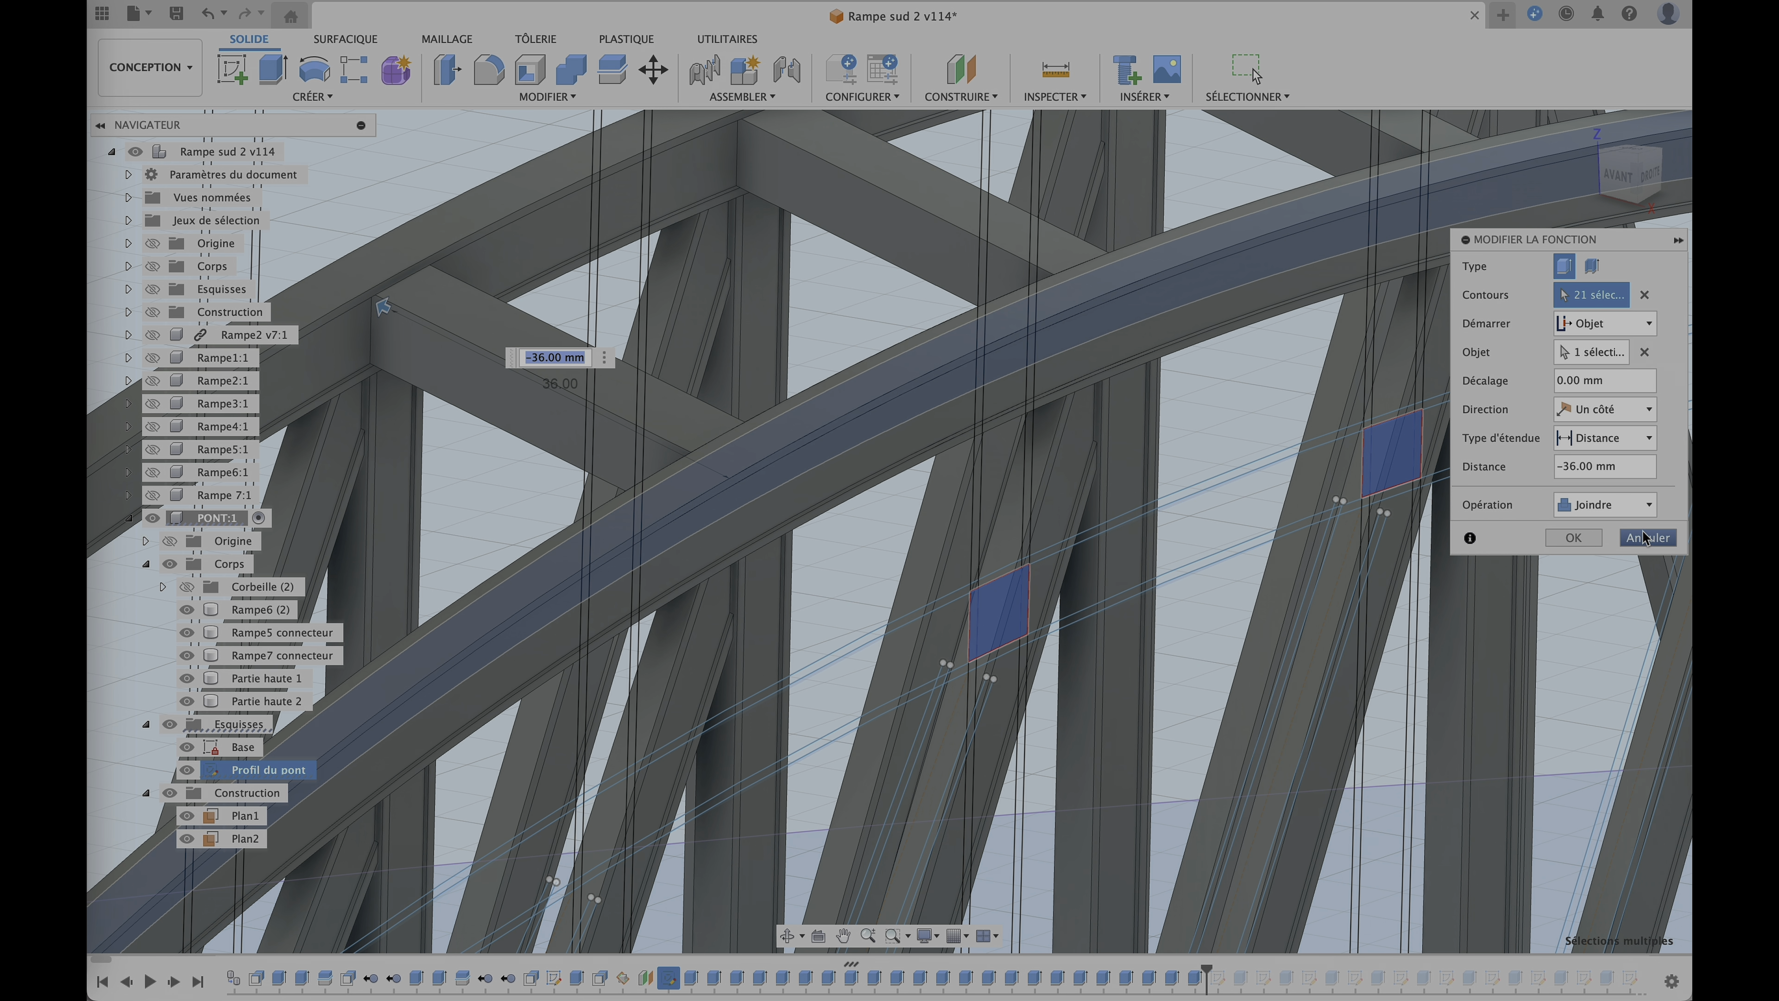
click(1646, 537)
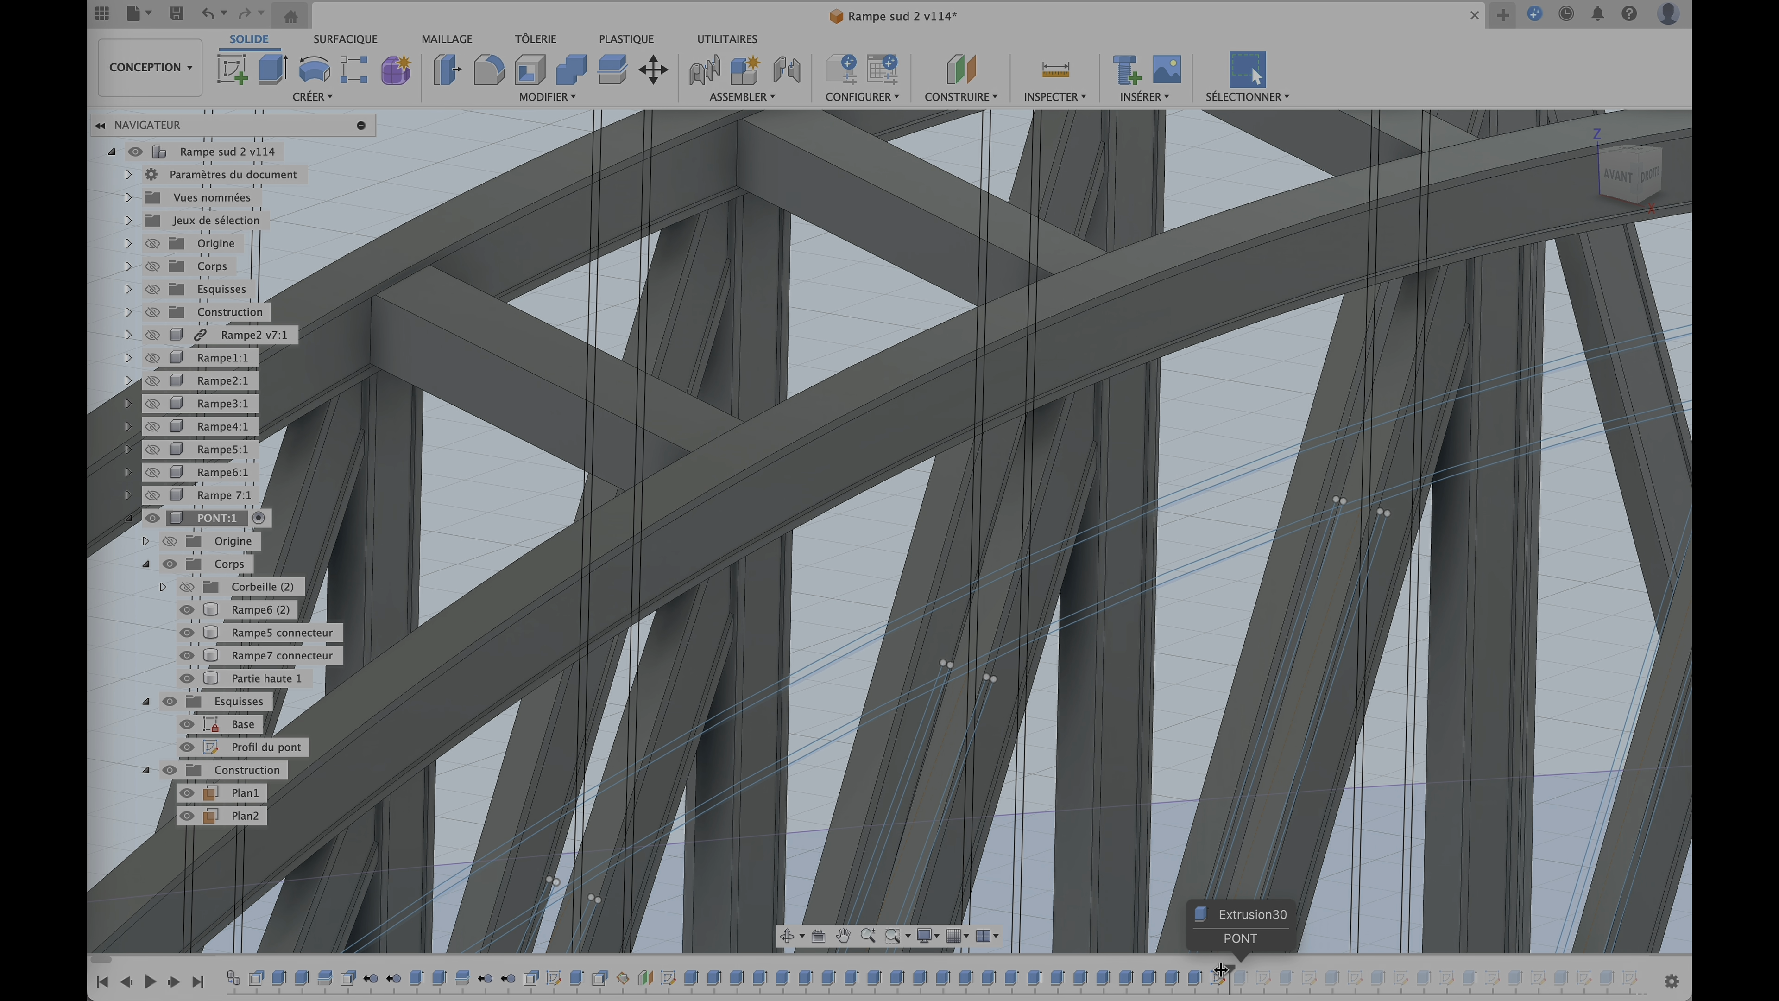
- Advance the history through the crossbeam recess sketches and extrusions past Esquisse4, showing Esquisse3 on the first crossbeam
drag(1221, 969, 1221, 972)
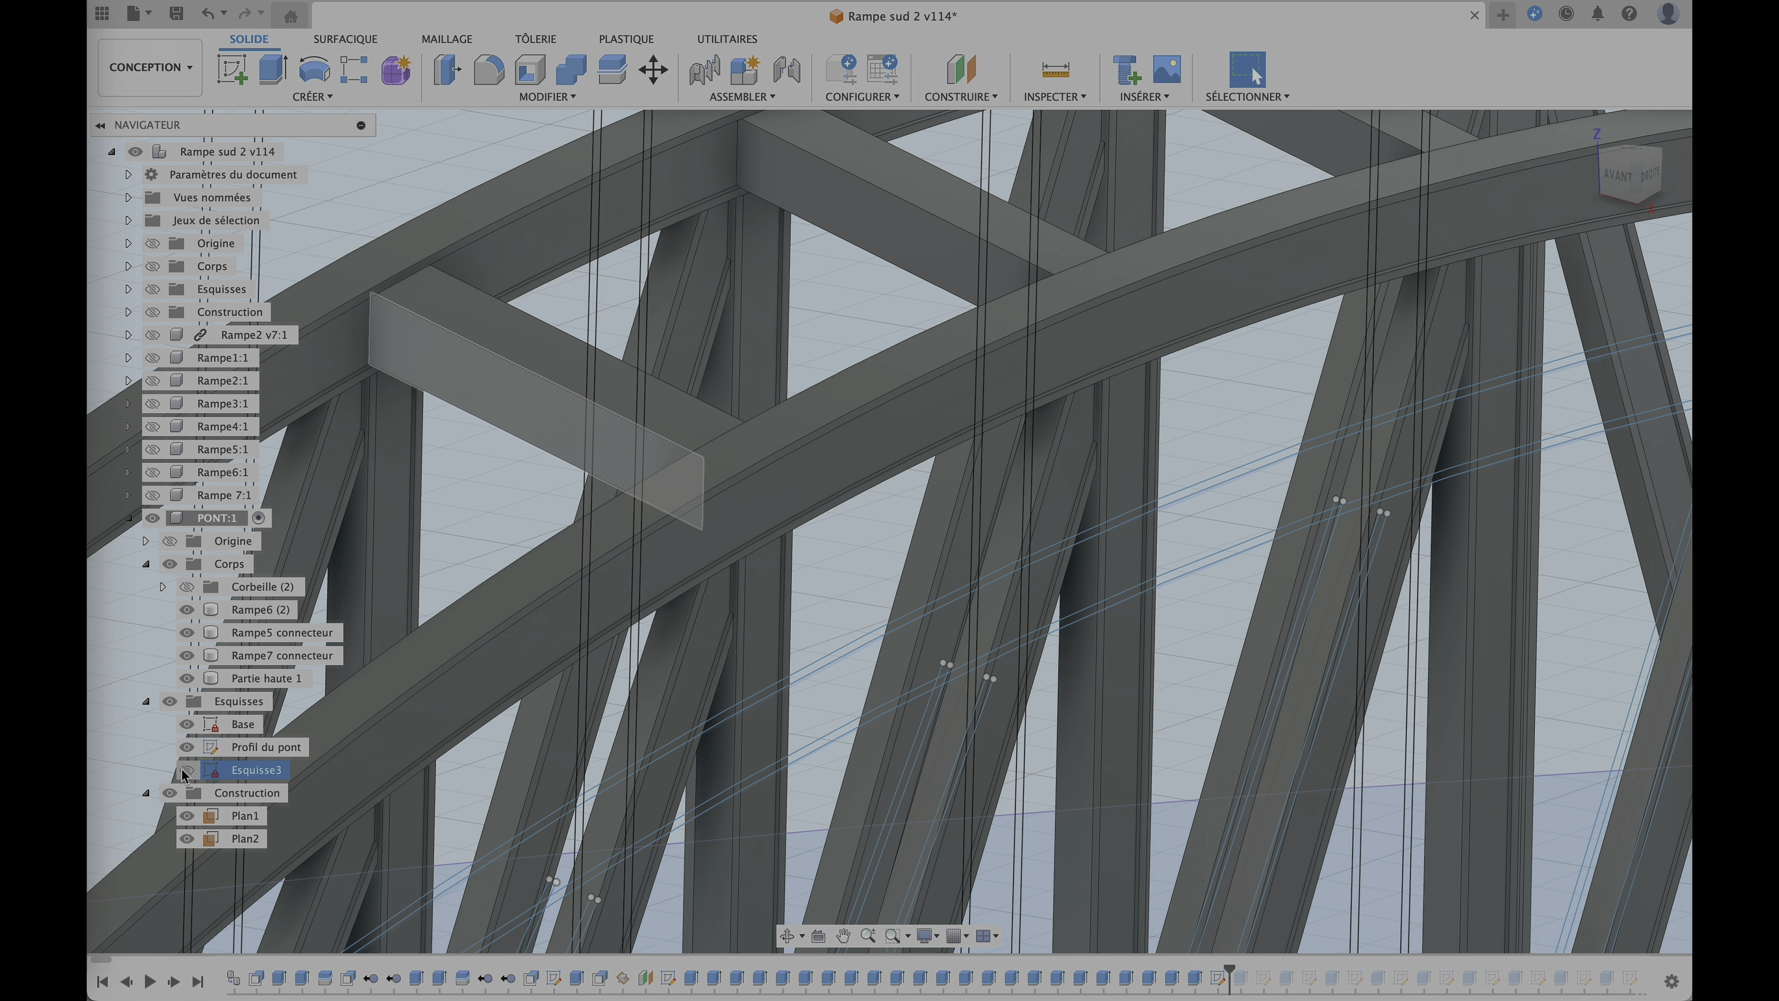
click(186, 770)
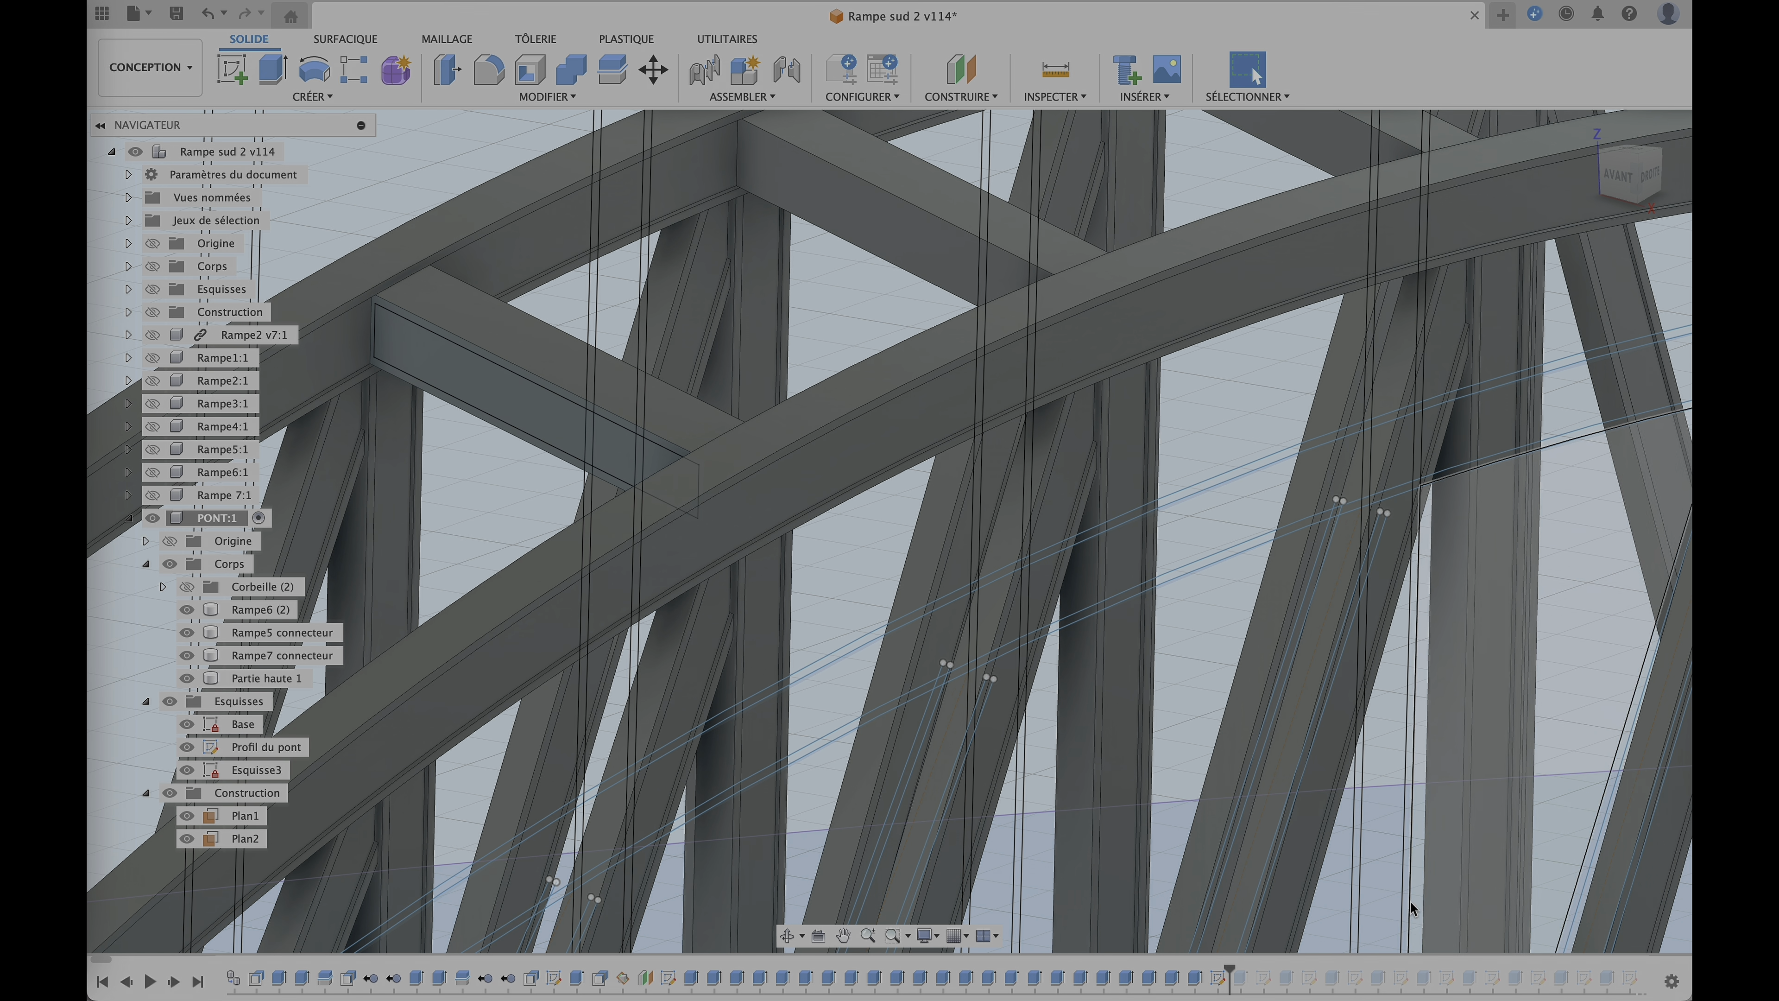
drag(1235, 971, 1252, 971)
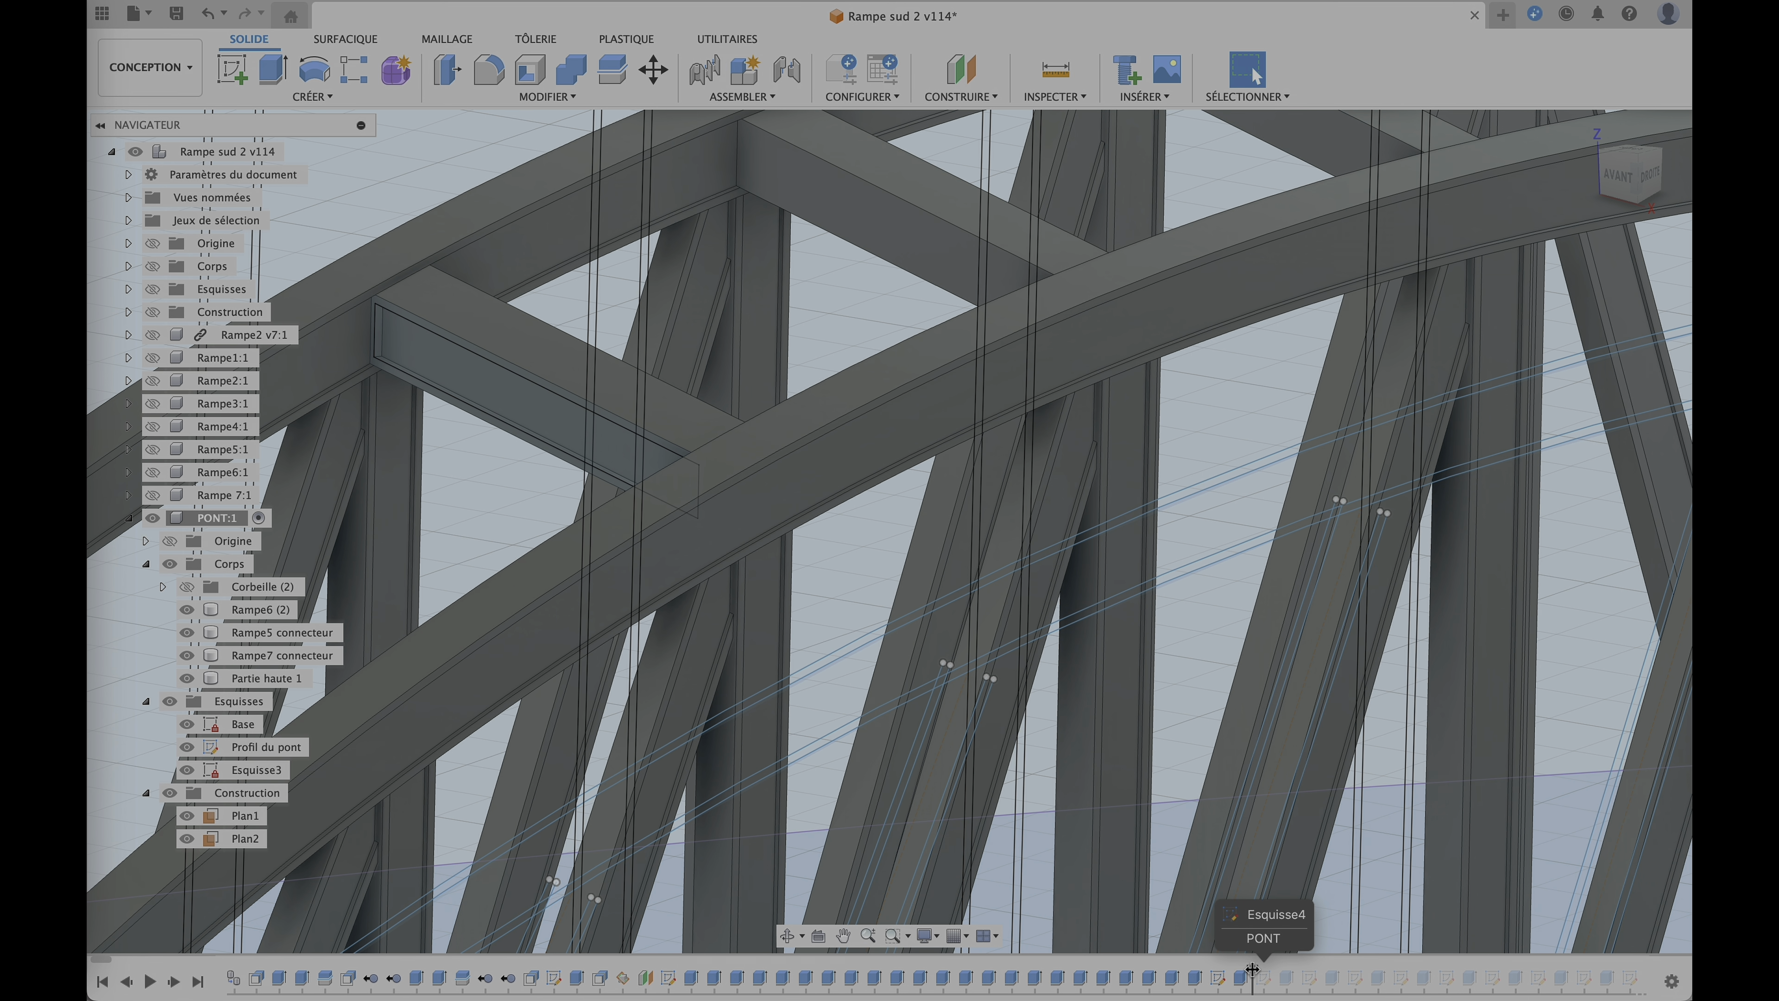
drag(1252, 970, 1291, 967)
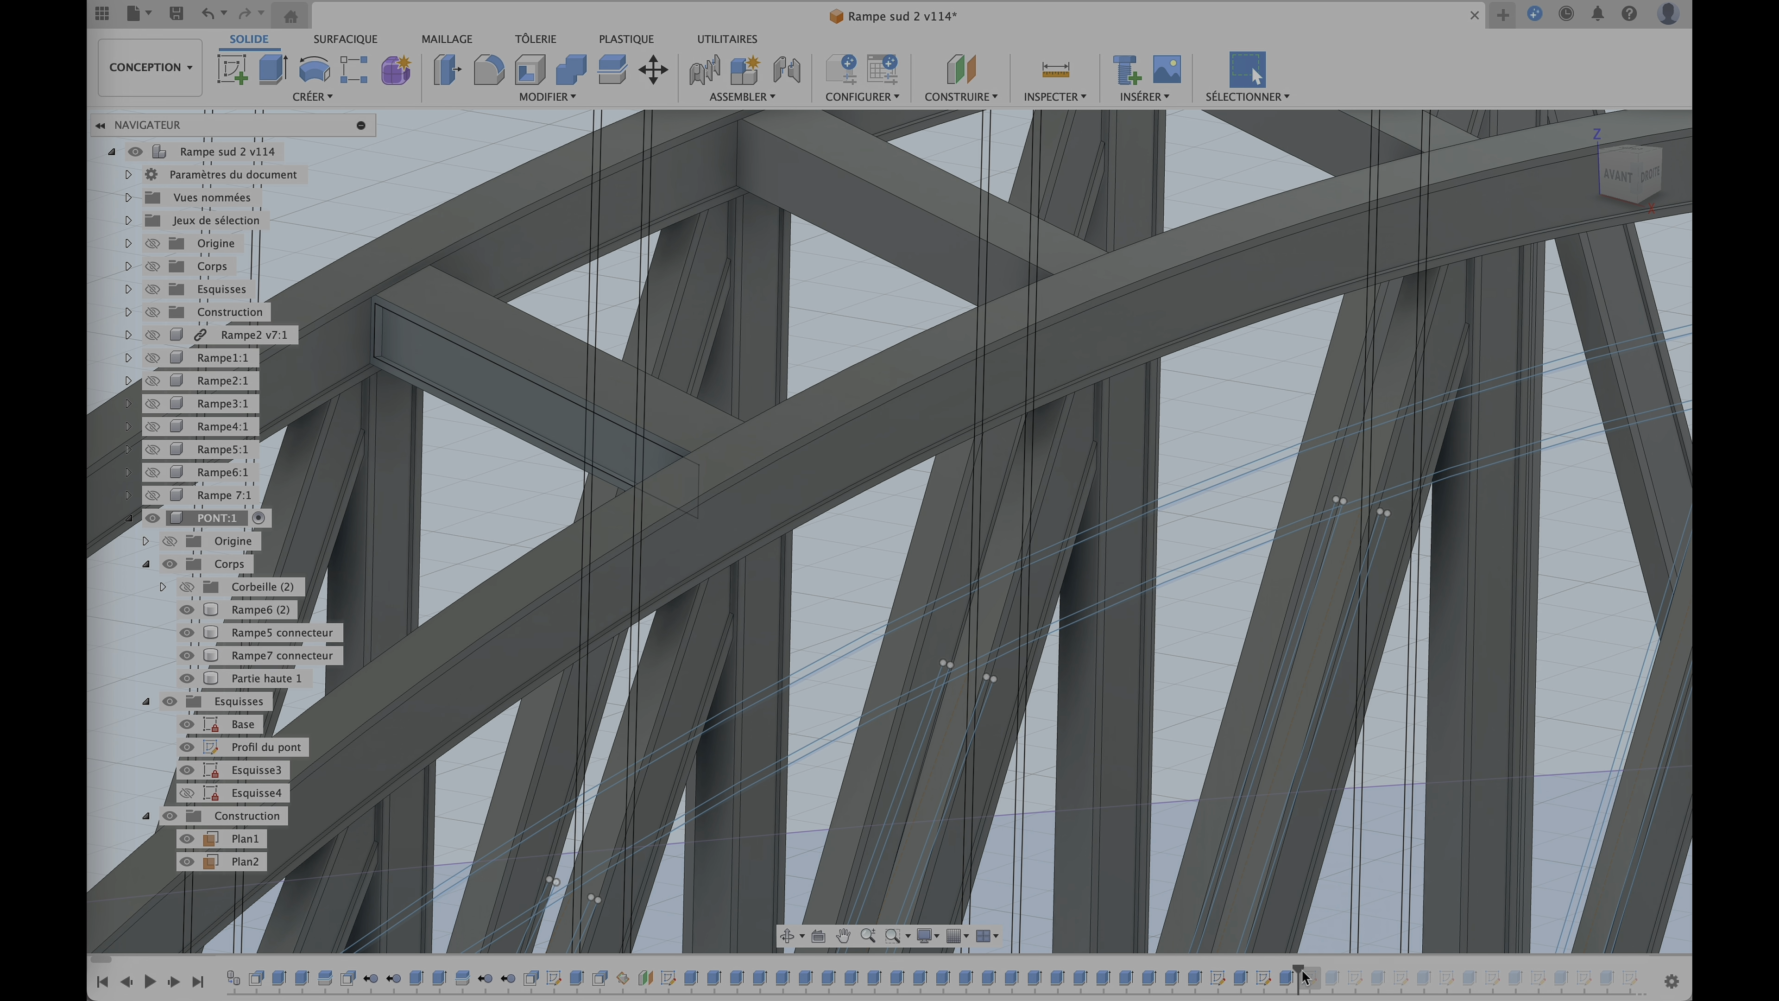
drag(1298, 968, 1310, 969)
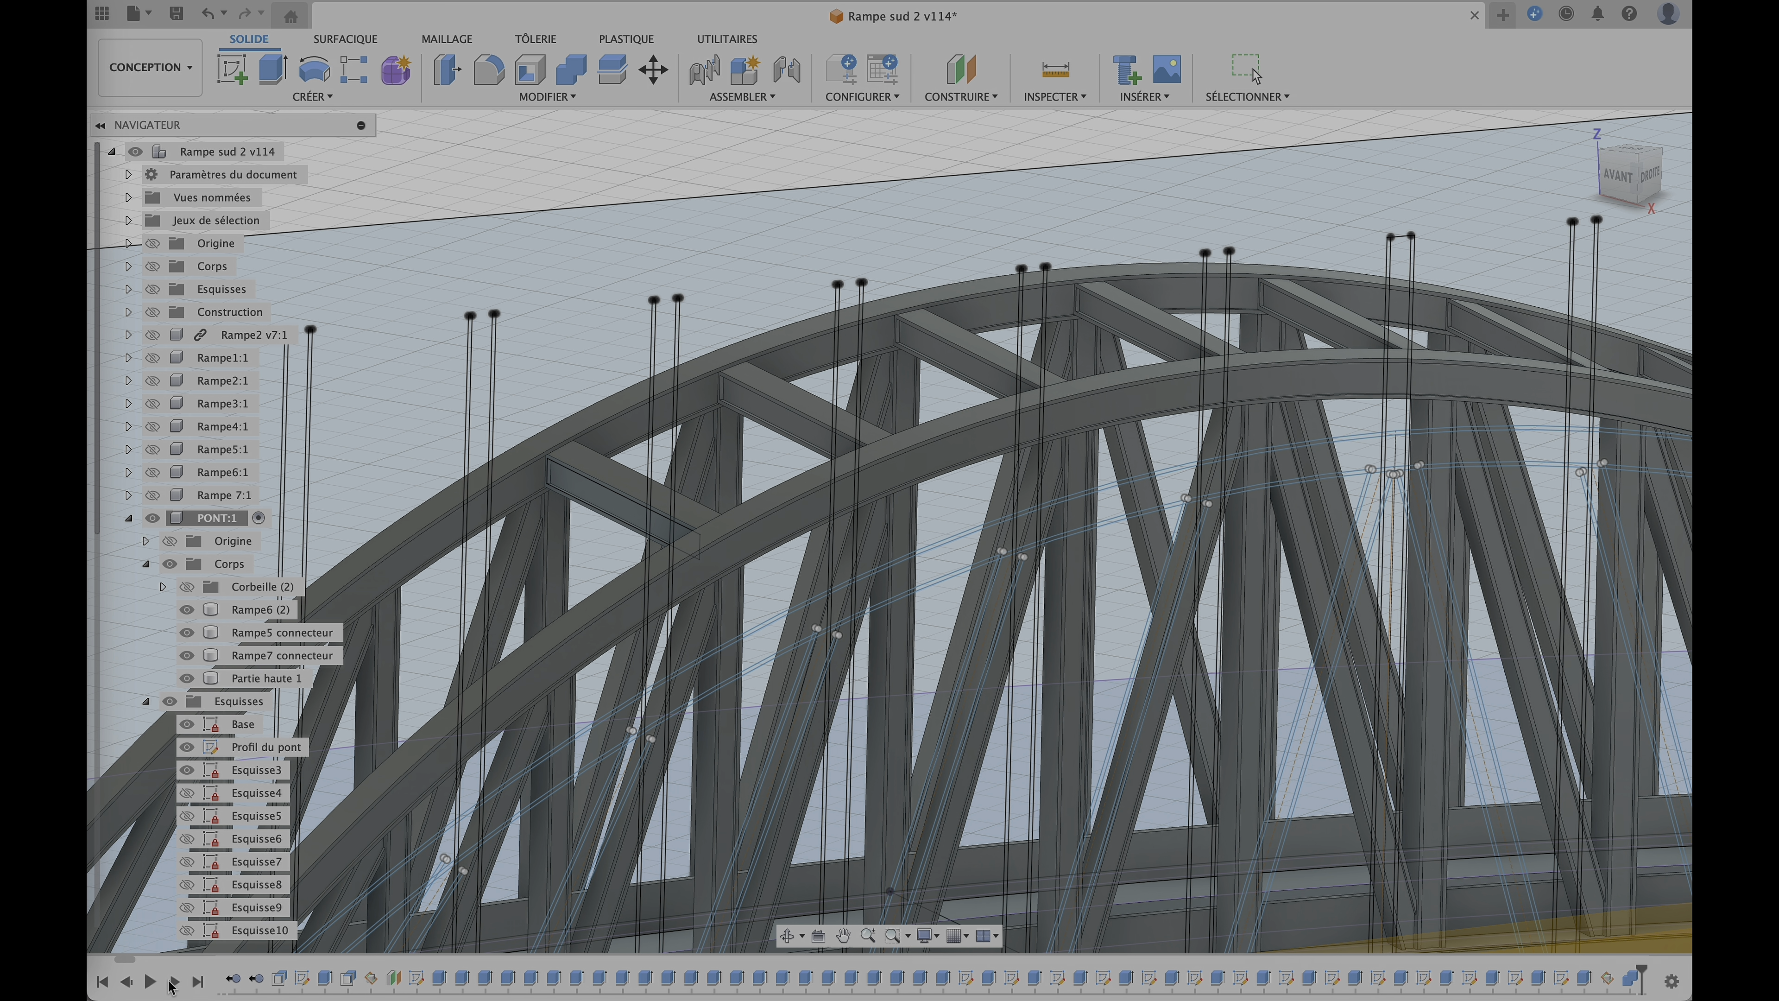
- Bring the history to its last feature, with sketches and construction planes hidden, and inspect the complete bridge
click(171, 985)
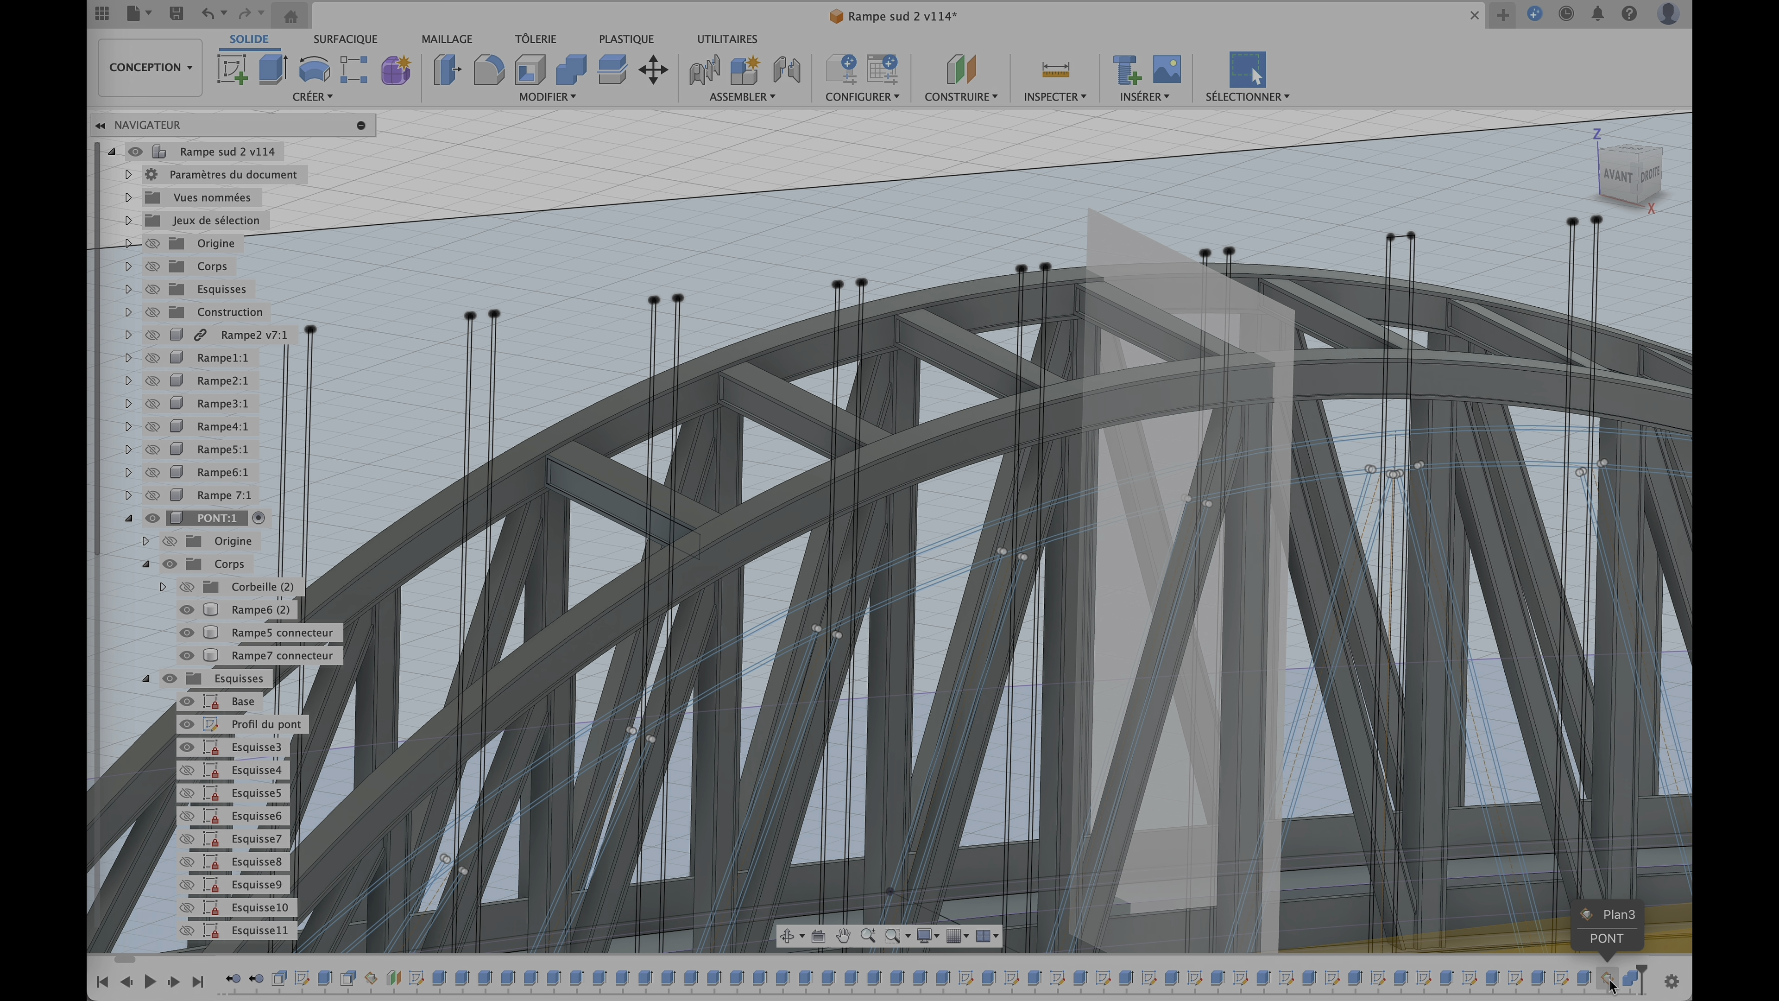
drag(1641, 971, 1617, 973)
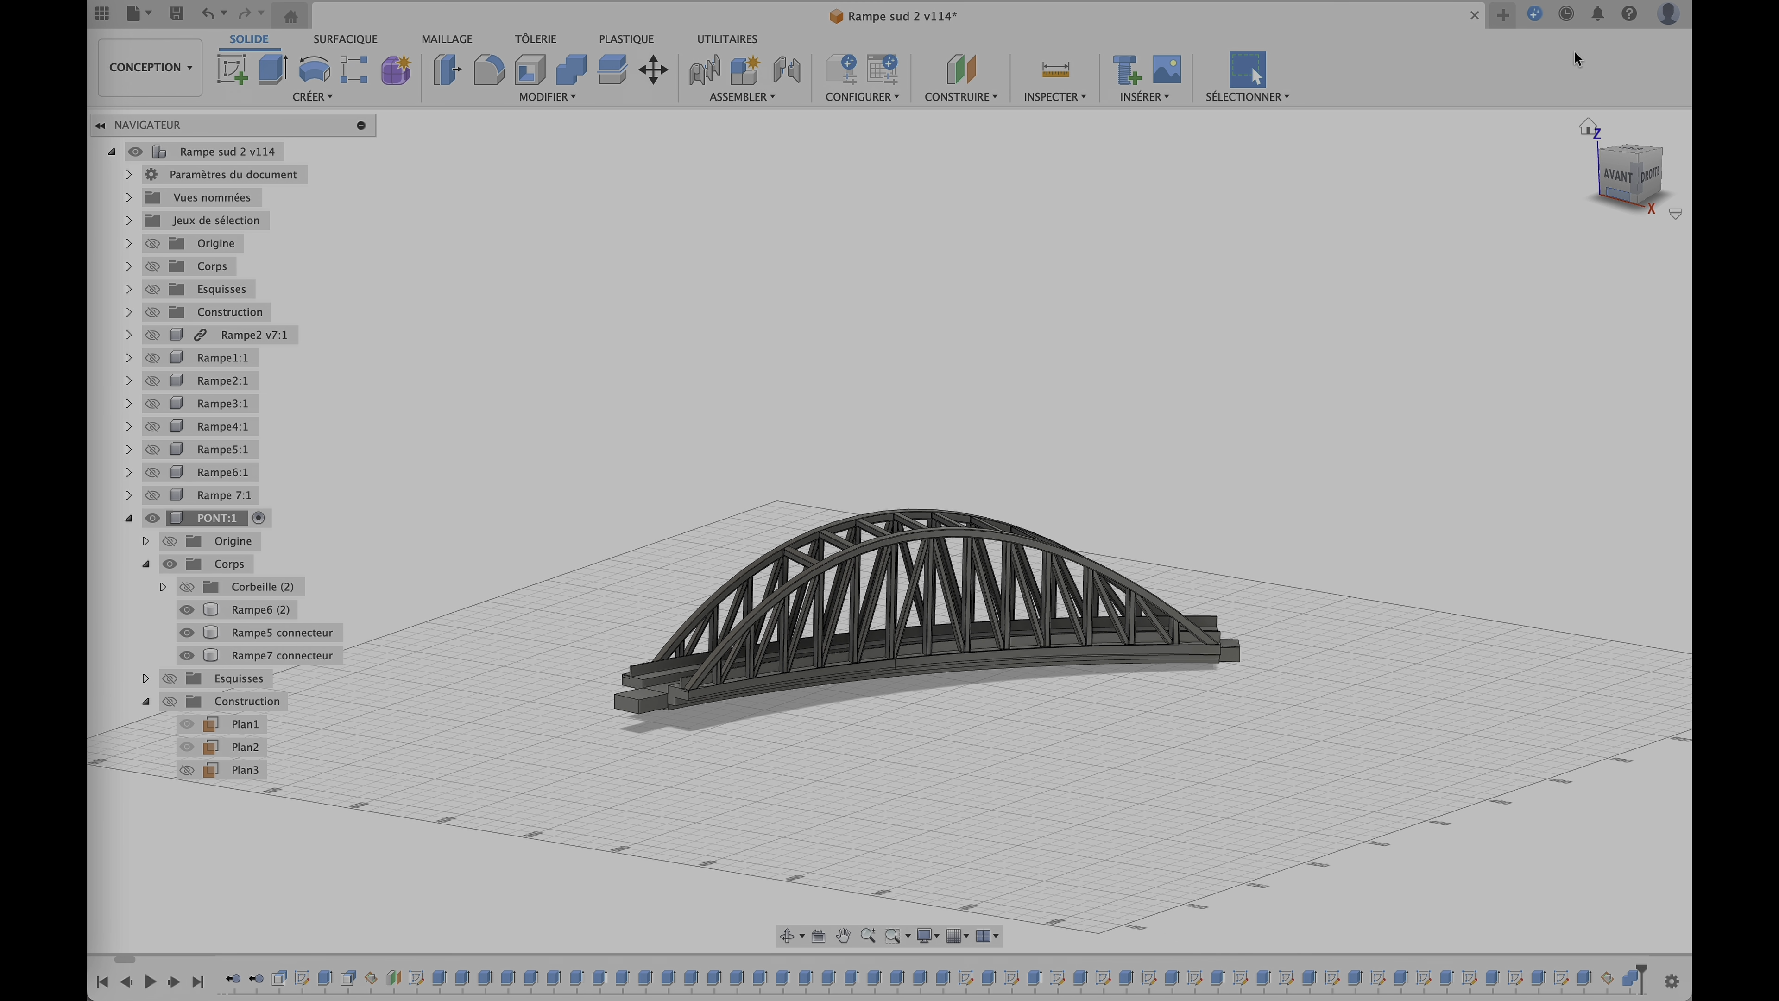
shift+middle_drag(703, 799, 1324, 783)
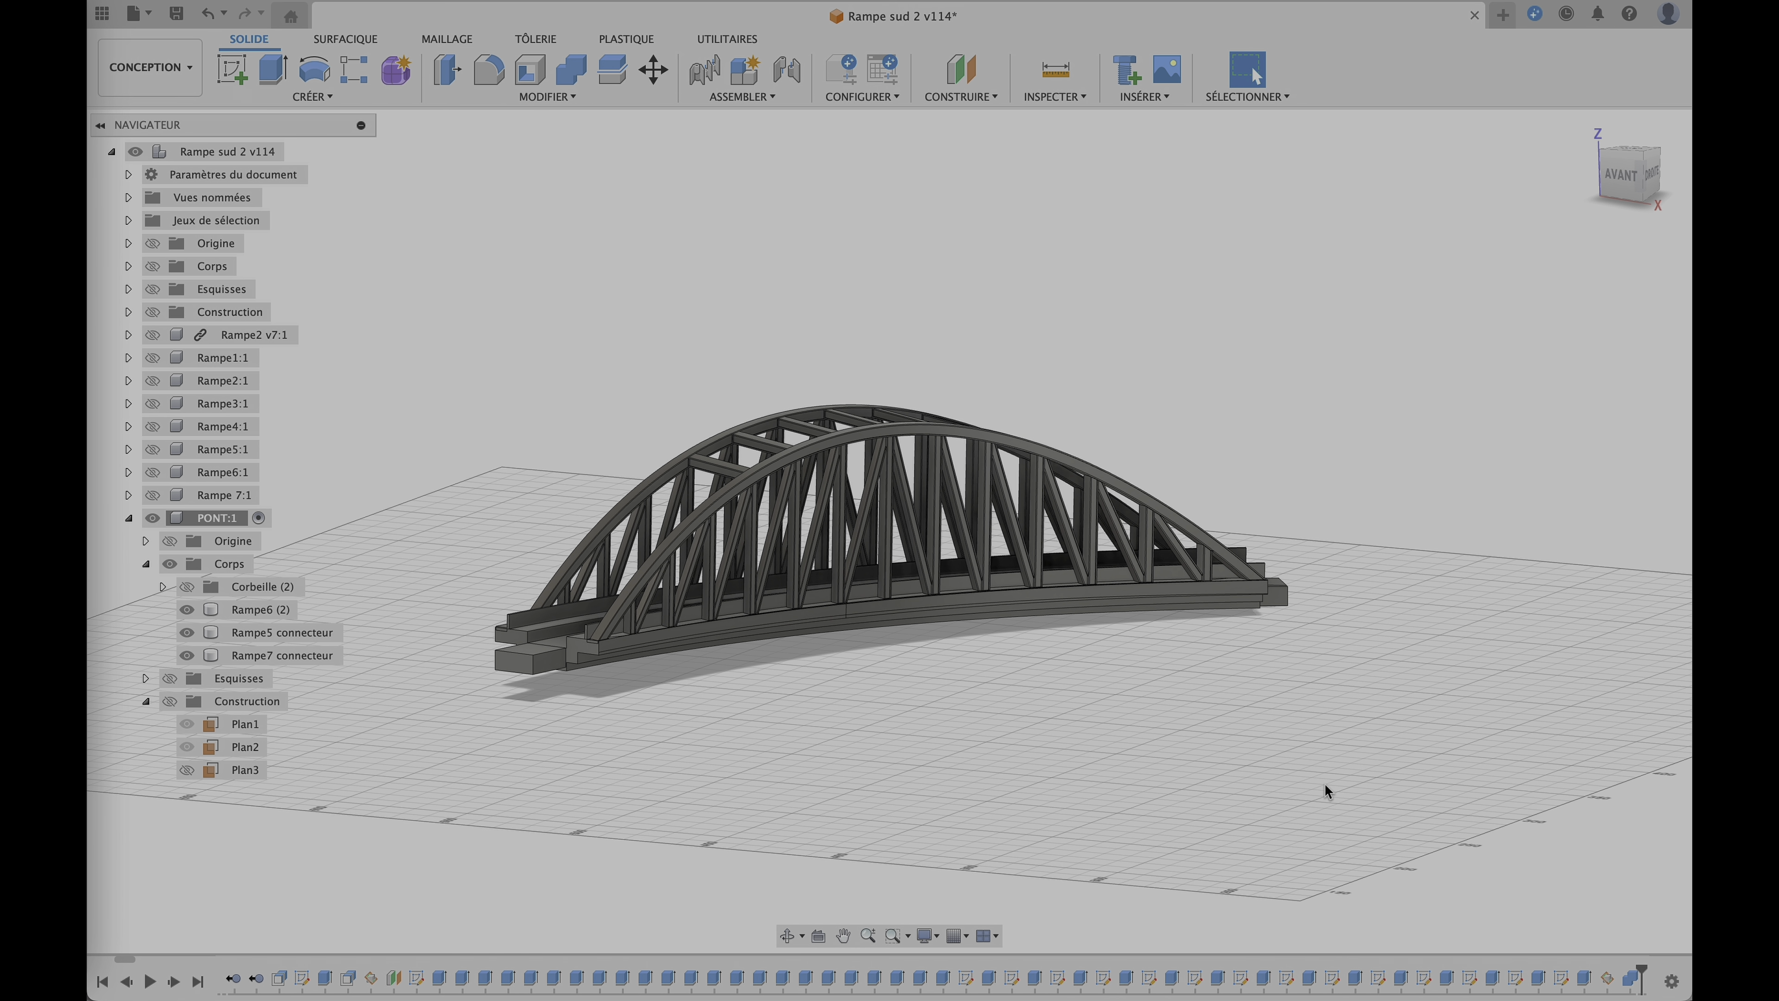
scroll(862, 726, up, 5)
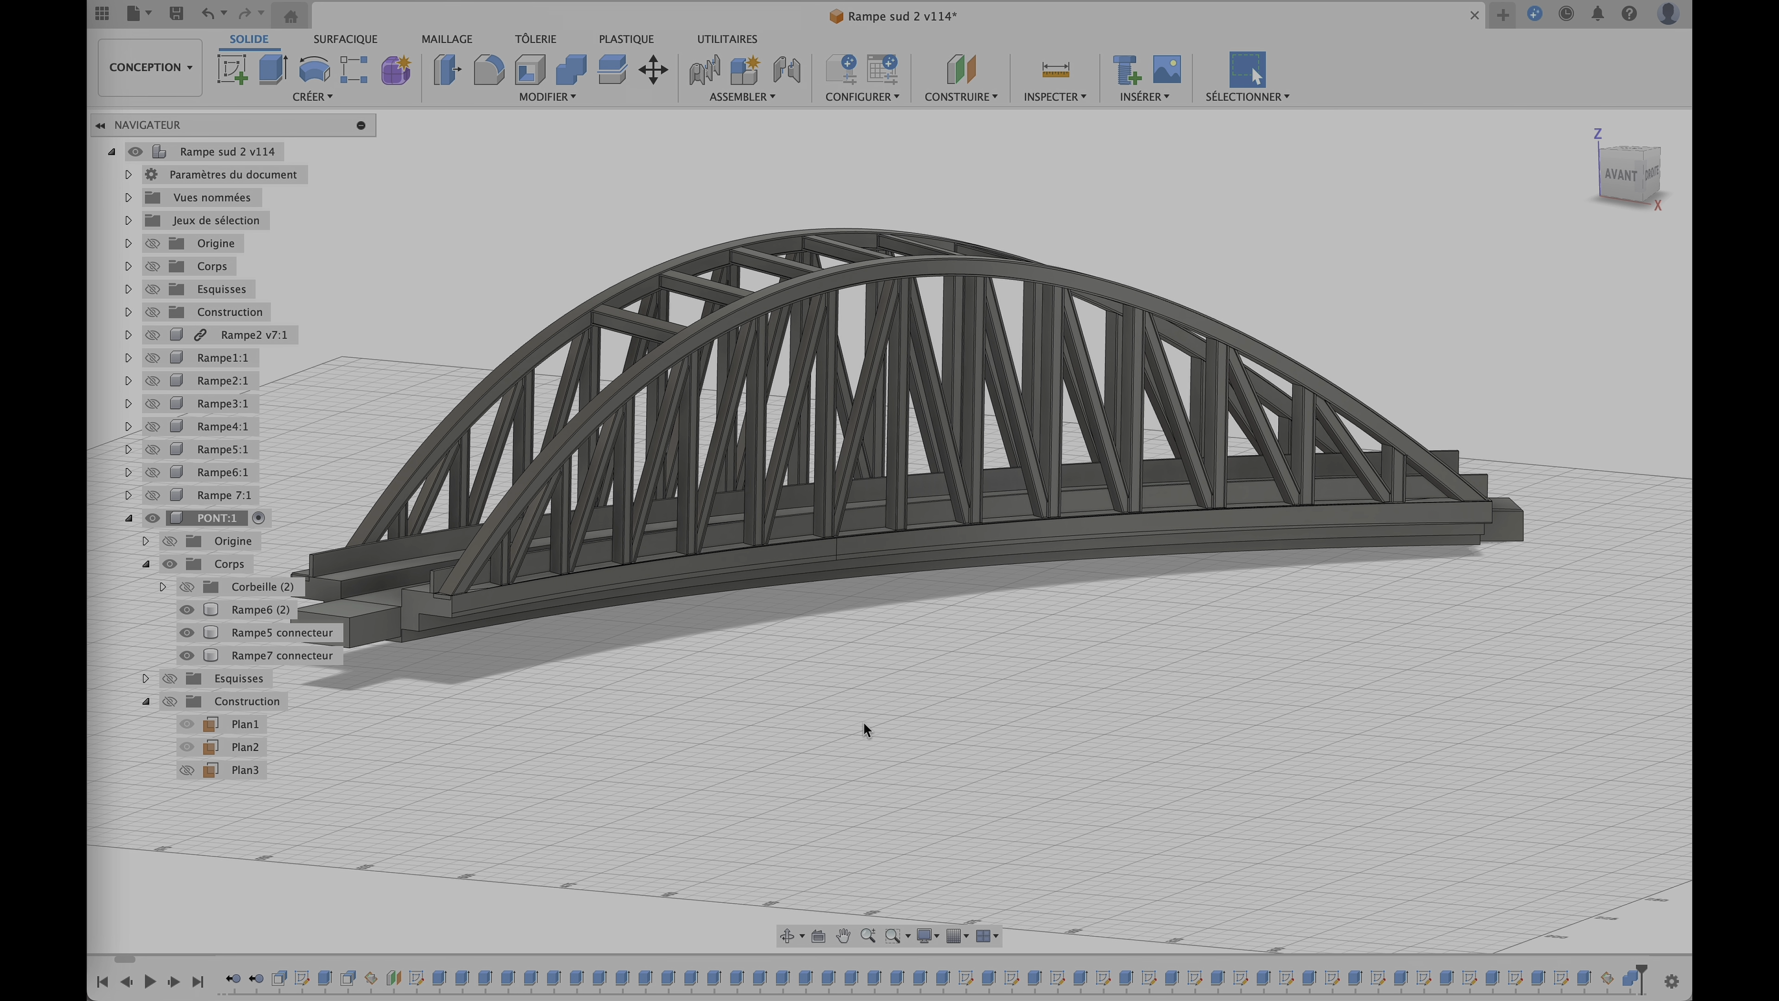